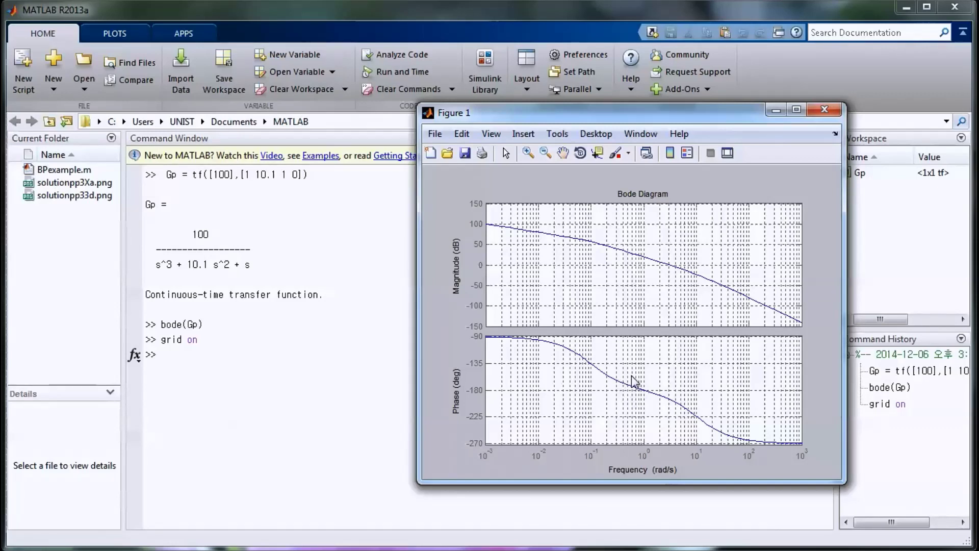
# Compute the gain and phase margins of Gp by running [Gm,Pm,Wgm,Wpm] = margin(Gp) in the command window
pyautogui.click(244, 367)
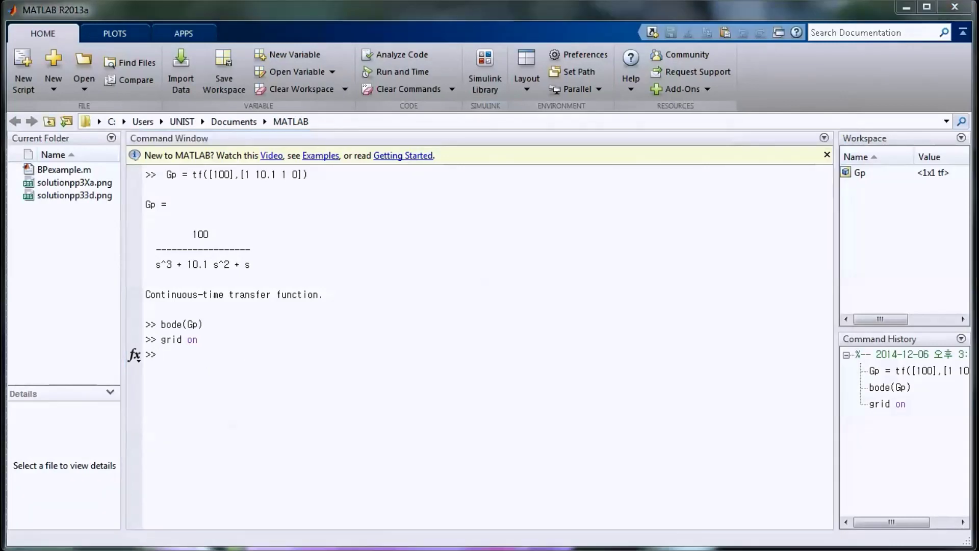
pyautogui.click(240, 356)
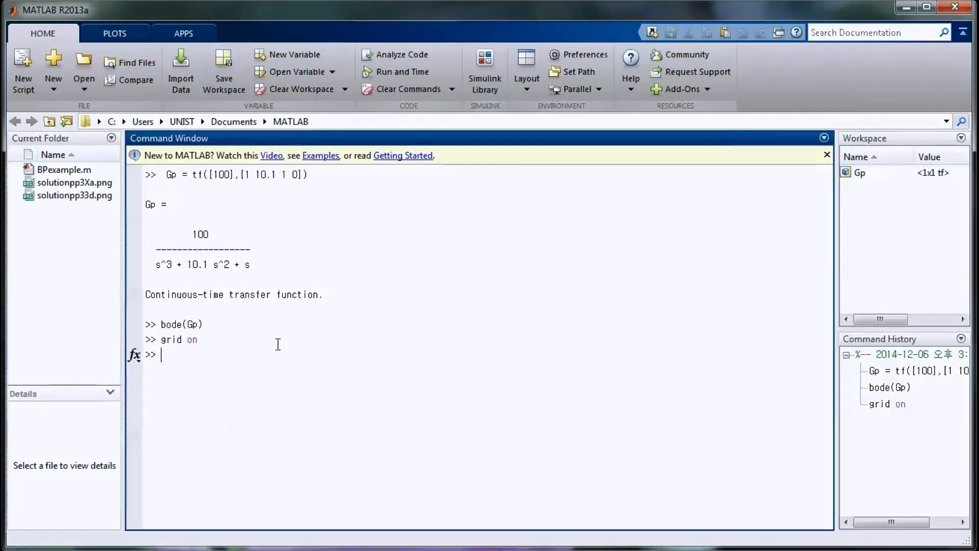
pyautogui.write('[Gm,Pm,Wgm,Wpm] = margin(Gp)')
pyautogui.click(161, 353)
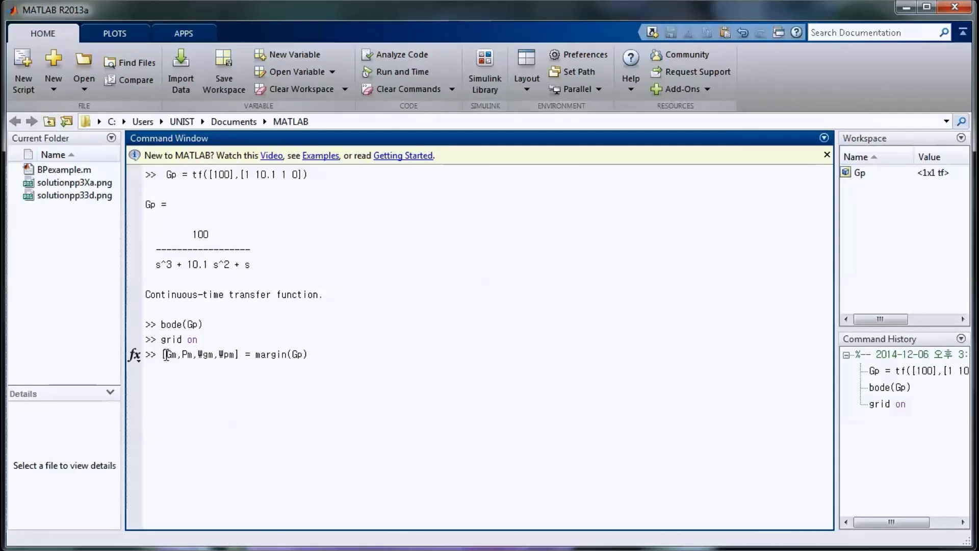
pyautogui.moveTo(255, 354); pyautogui.dragTo(286, 355)
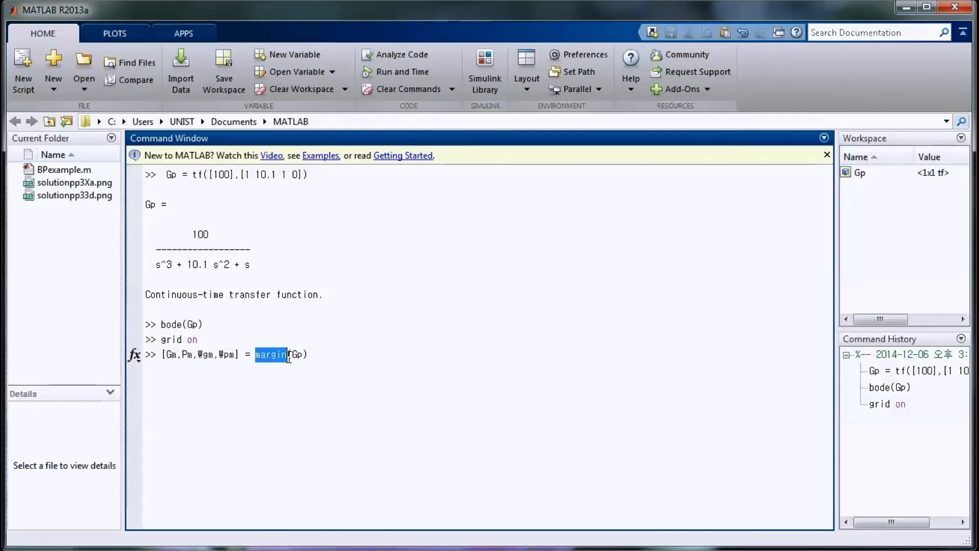
pyautogui.click(312, 356)
pyautogui.moveTo(291, 354); pyautogui.dragTo(304, 354)
pyautogui.click(319, 356)
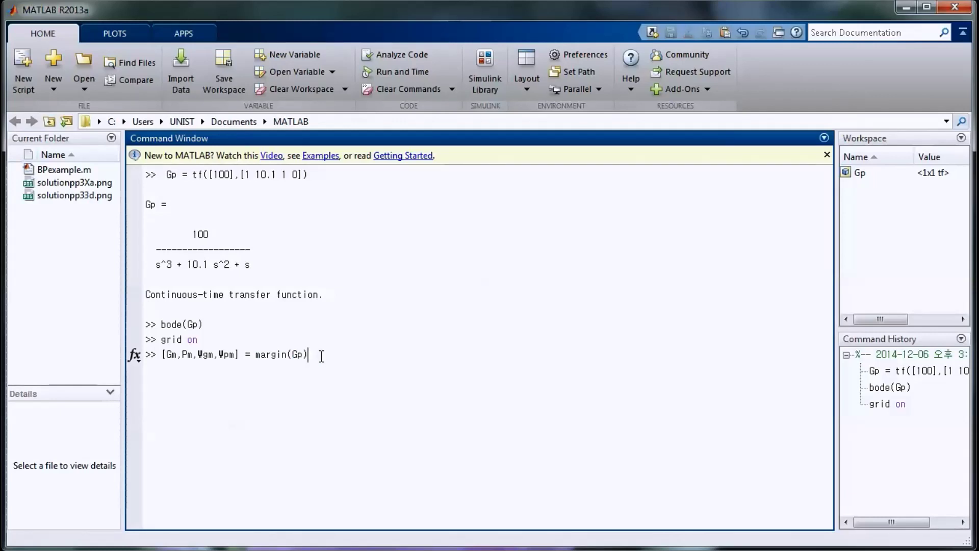
pyautogui.press('Return')
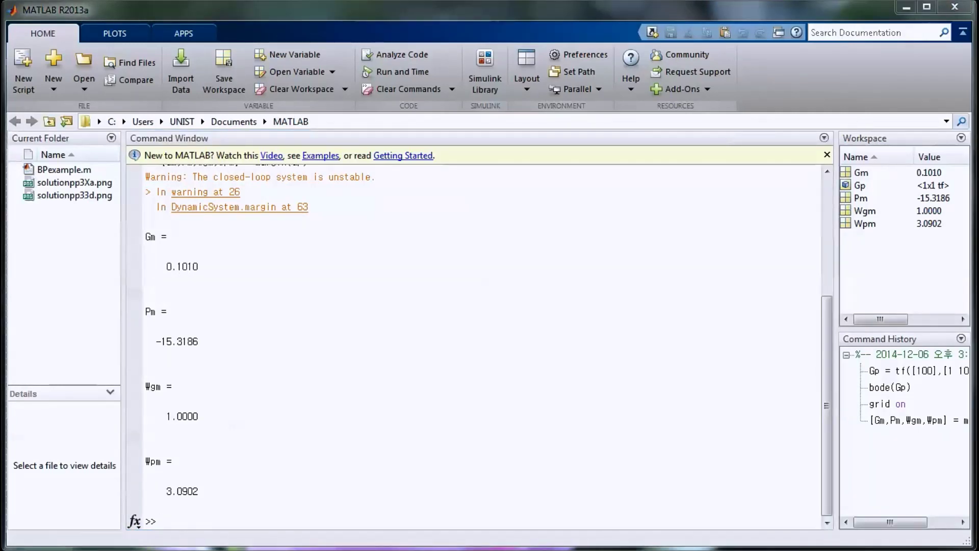
# Define the proportional gain variable by running G1 = 0.05
pyautogui.click(234, 517)
pyautogui.write('Gl = 0.05')
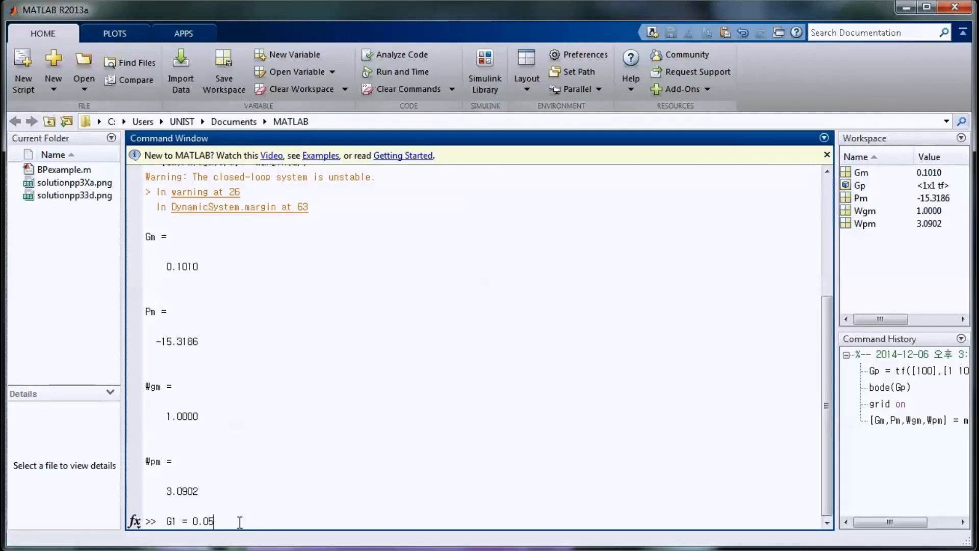
pyautogui.moveTo(215, 521); pyautogui.dragTo(192, 521)
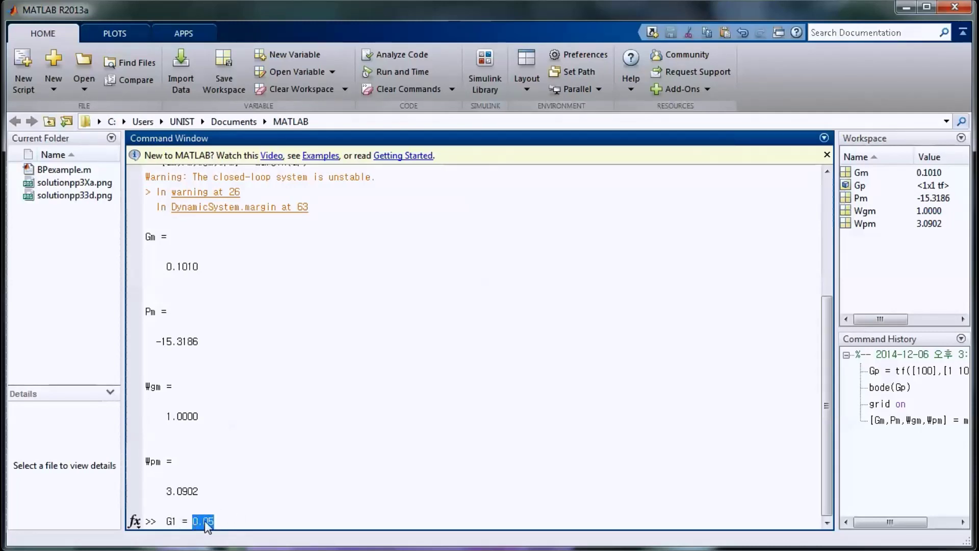
pyautogui.click(223, 522)
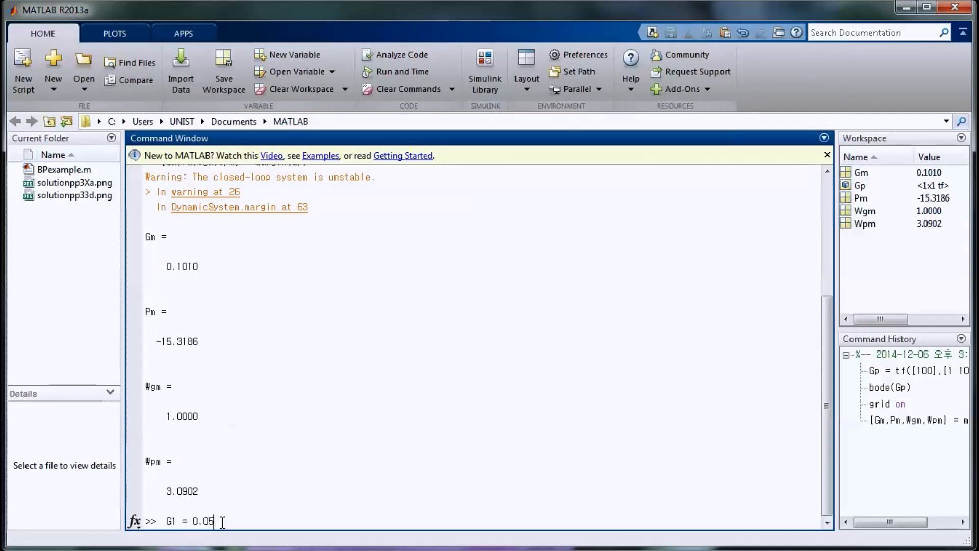
pyautogui.press('Return')
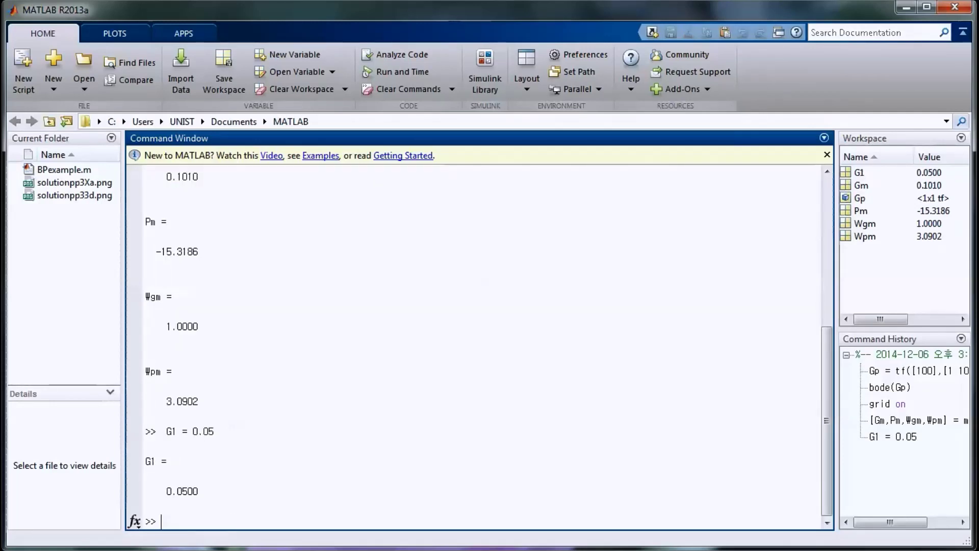
# Check the Bode figure of Gp and run hold on to keep its curves
pyautogui.hotkey('alt', 'Tab')
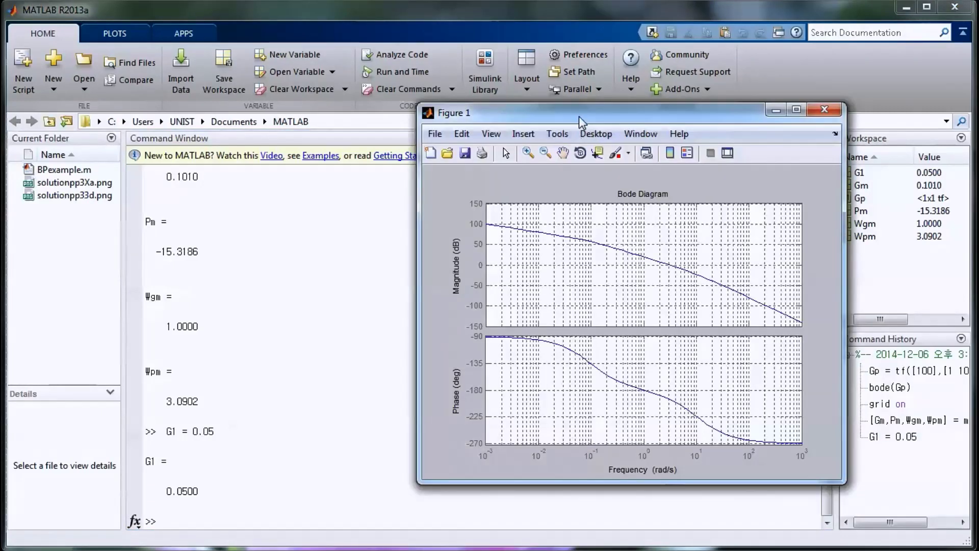
pyautogui.click(163, 528)
pyautogui.write('hold on')
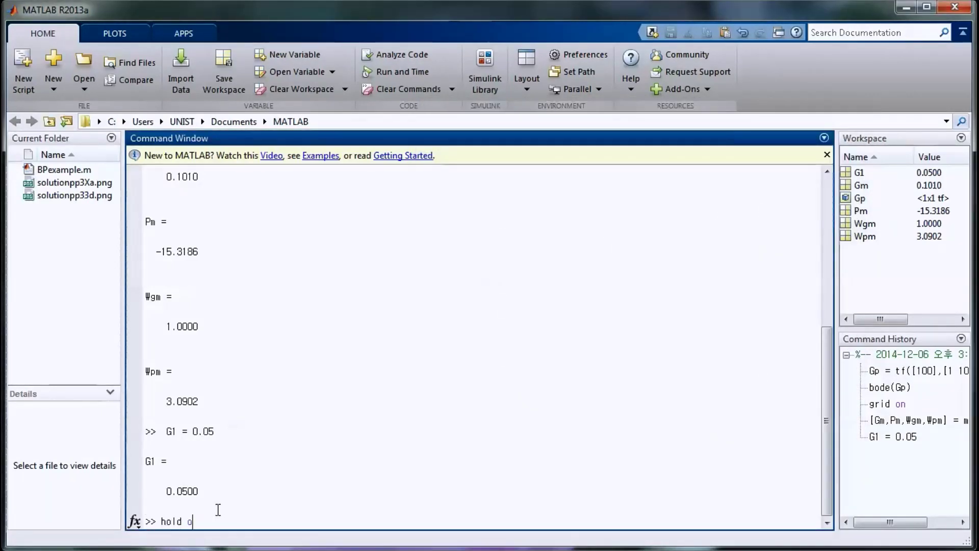
pyautogui.press('Return')
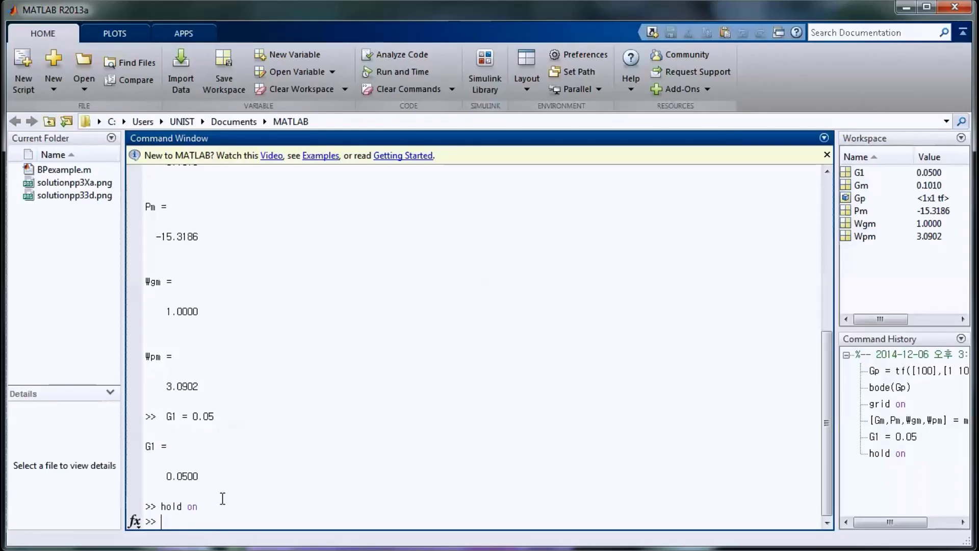
# Recall the bode(Gp) command and run it as bode(Gp*G1) to overlay the gain-adjusted system
pyautogui.press('Up')
pyautogui.press('Up')
pyautogui.press('Up')
pyautogui.press('Up')
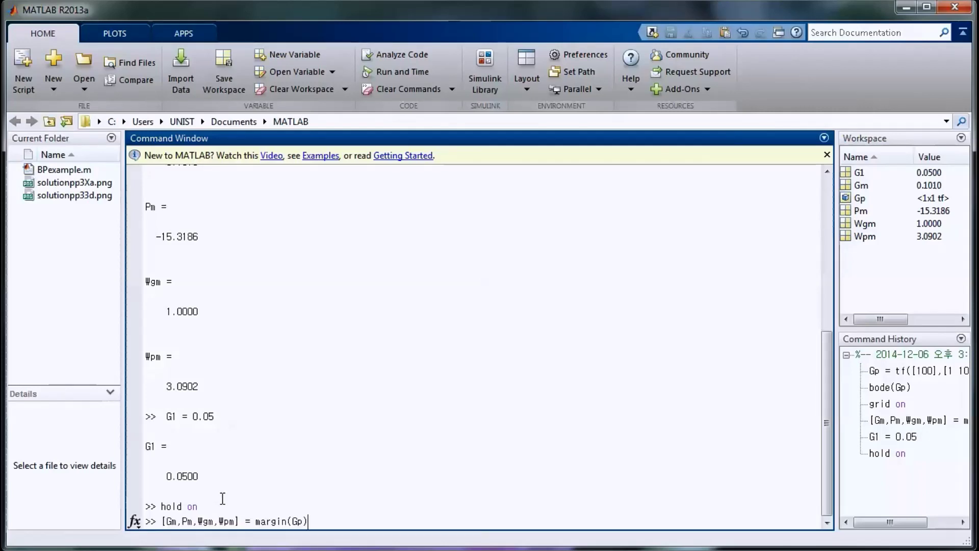
pyautogui.press('Up')
pyautogui.write('+G1')
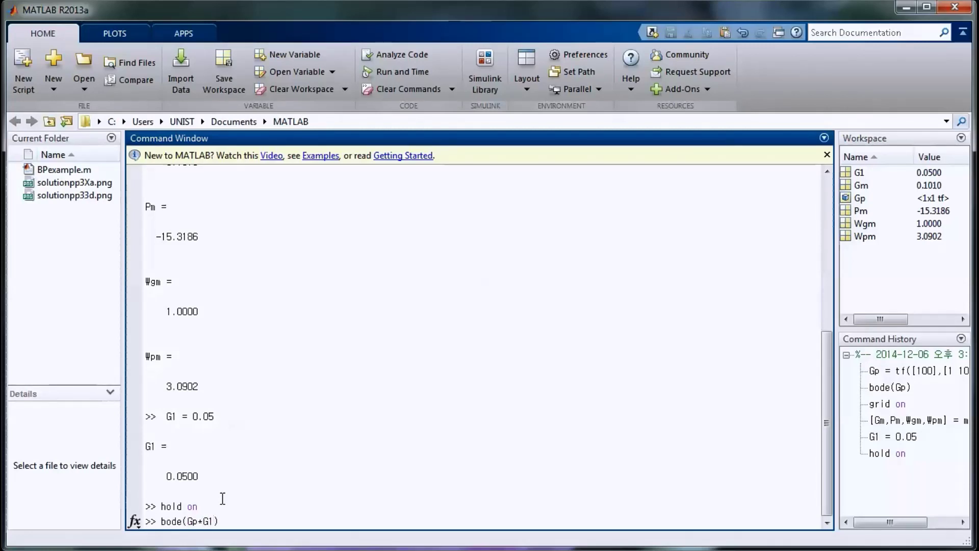
pyautogui.press('Return')
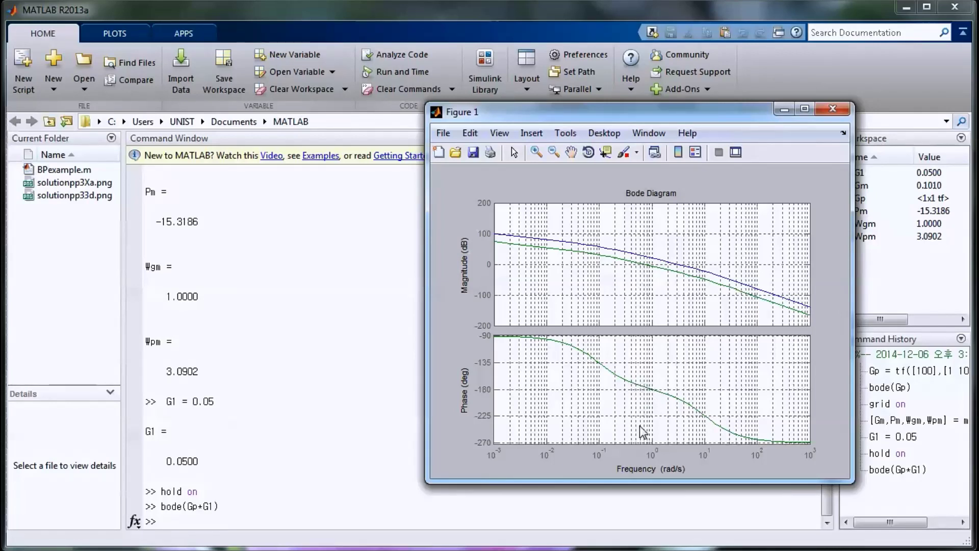
# Recall the margin command and run it as [Gm,Pm,Wgm,Wpm] = margin(Gp*G1)
pyautogui.click(276, 484)
pyautogui.press('Up')
pyautogui.press('Up')
pyautogui.press('Up')
pyautogui.press('Up')
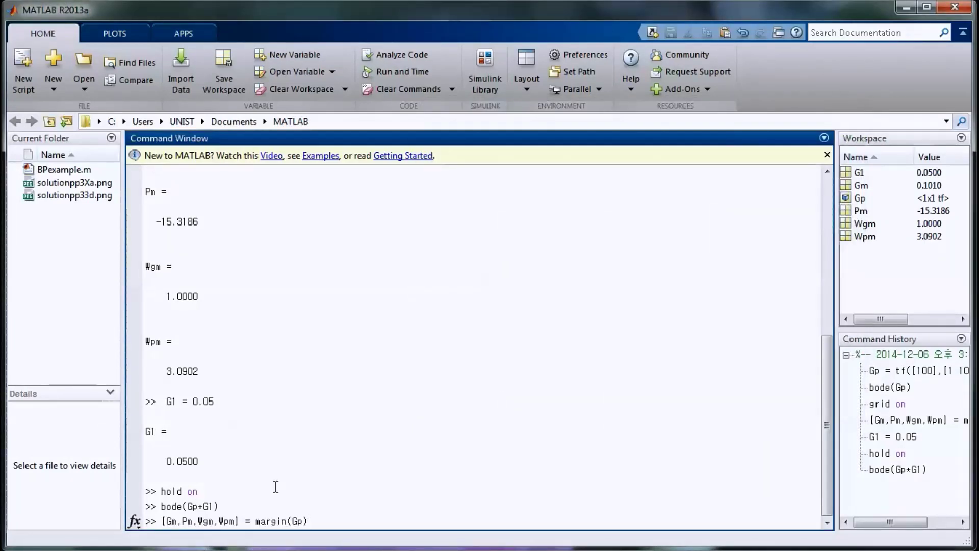
pyautogui.write('*G1')
pyautogui.press('Return')
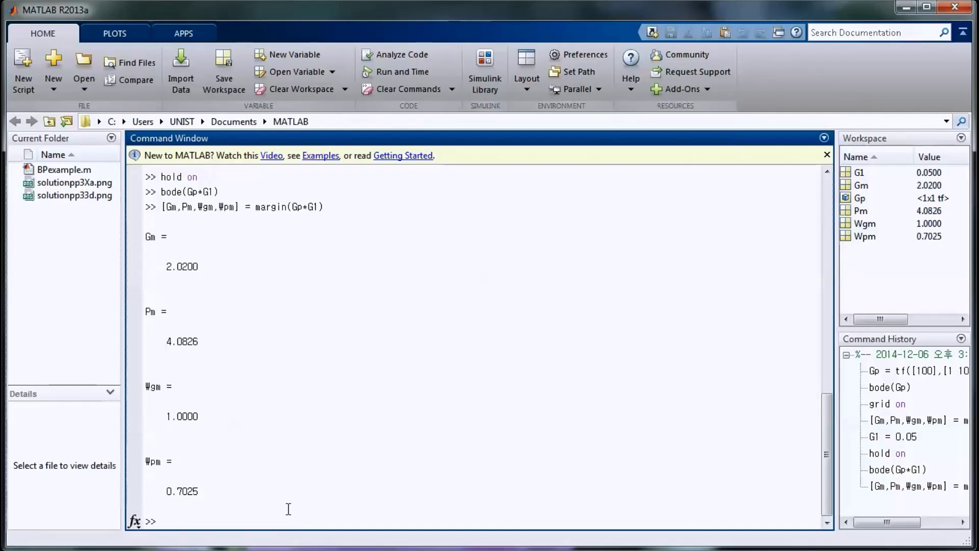
# Highlight the phase margin value Pm in the command output
pyautogui.tripleClick(206, 338)
pyautogui.click(180, 342)
pyautogui.moveTo(168, 339); pyautogui.dragTo(221, 343)
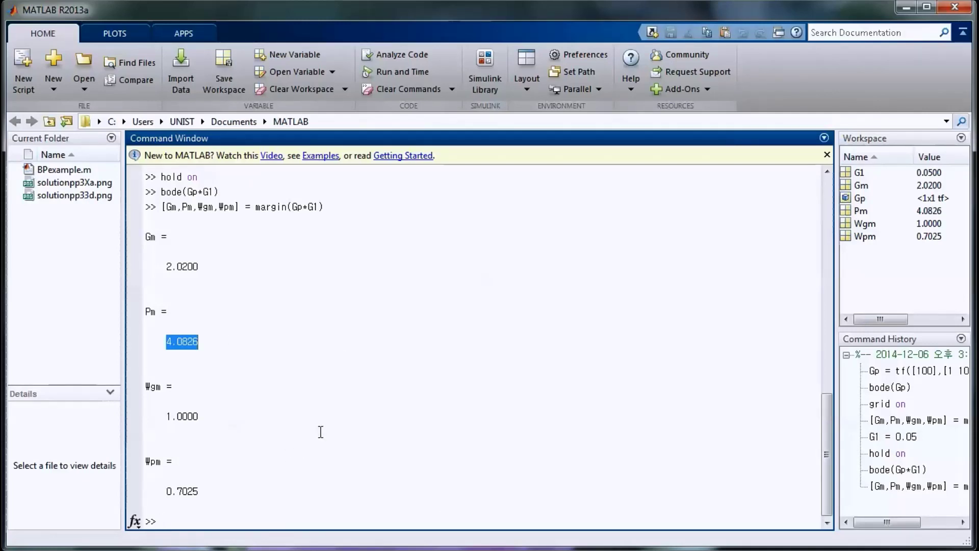
# Switch to the Notepad notes and complete item 1 with "Change the gain (apply proportional control to shift the crossover frequency)"
pyautogui.click(459, 546)
pyautogui.moveTo(466, 488); pyautogui.dragTo(578, 323)
pyautogui.moveTo(330, 353); pyautogui.dragTo(509, 354)
pyautogui.click(524, 356)
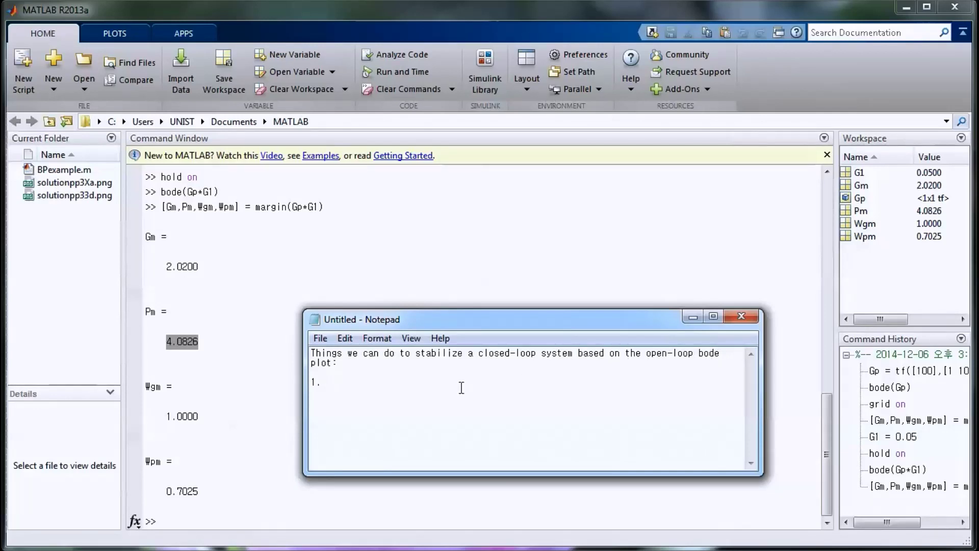
pyautogui.write('hange the gain (apply p')
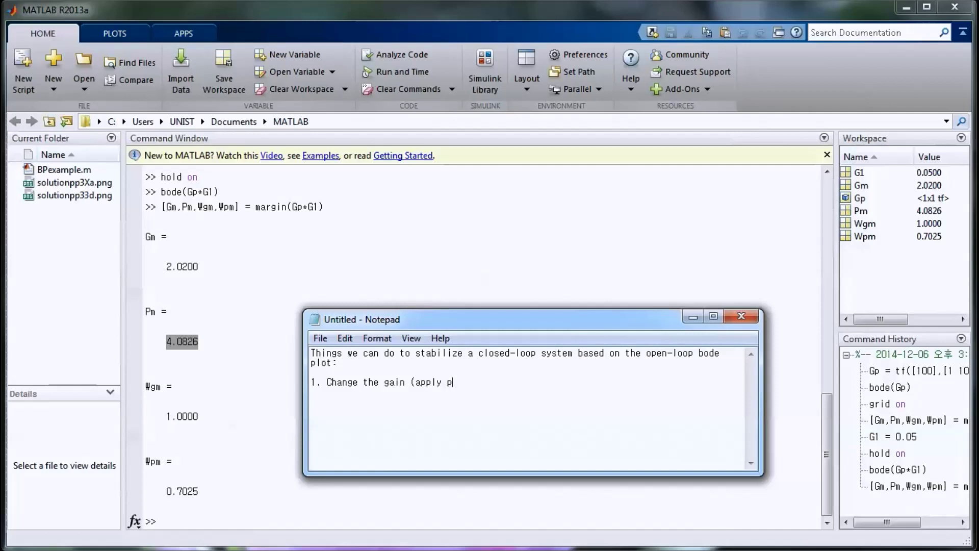
pyautogui.write('roportional ')
pyautogui.write('control to shall')
pyautogui.press('BackSpace')
pyautogui.press('BackSpace')
pyautogui.write('ft')
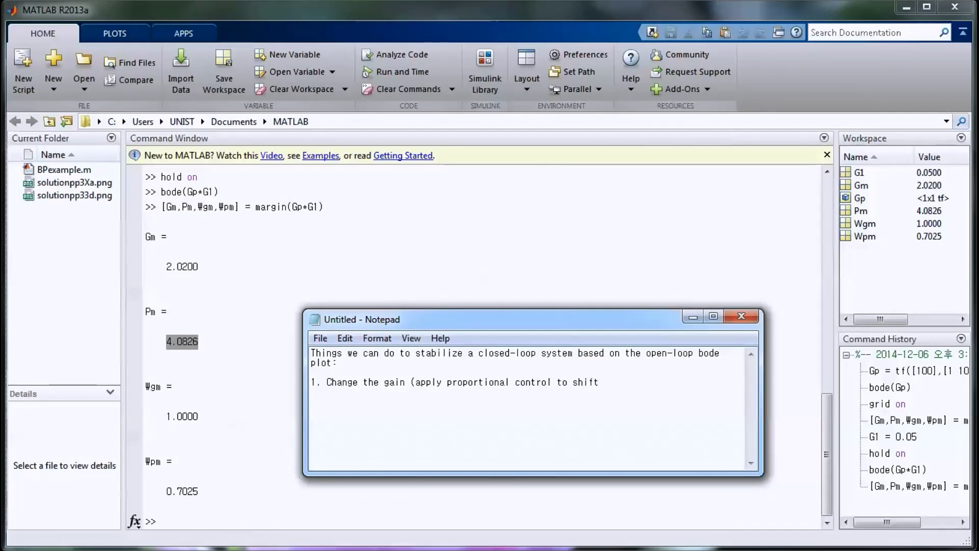
pyautogui.write('ossover frequency')
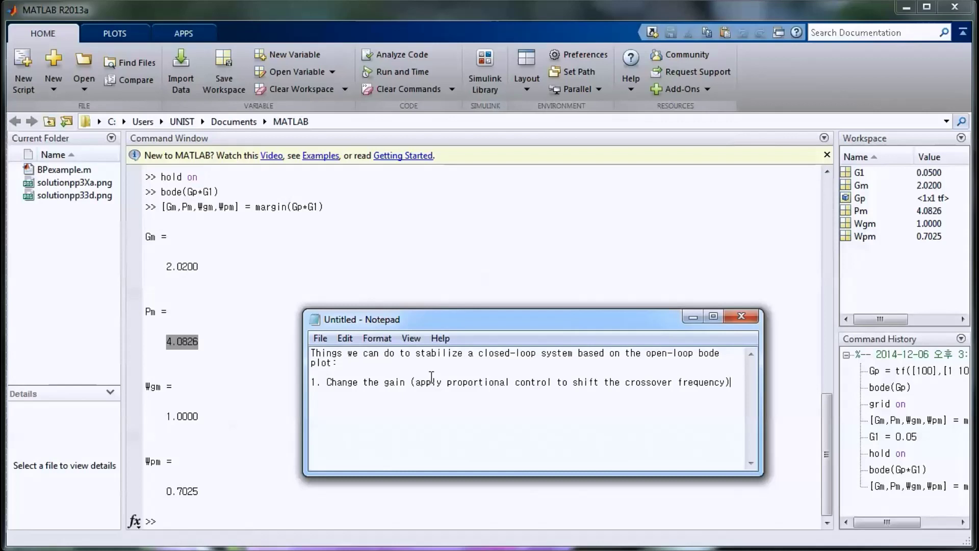
pyautogui.moveTo(540, 320); pyautogui.dragTo(461, 365)
# Switch back to MATLAB and define the transfer function G2 = tf([.02 0.0005],[1 0.0005])
pyautogui.hotkey('alt', 'Tab')
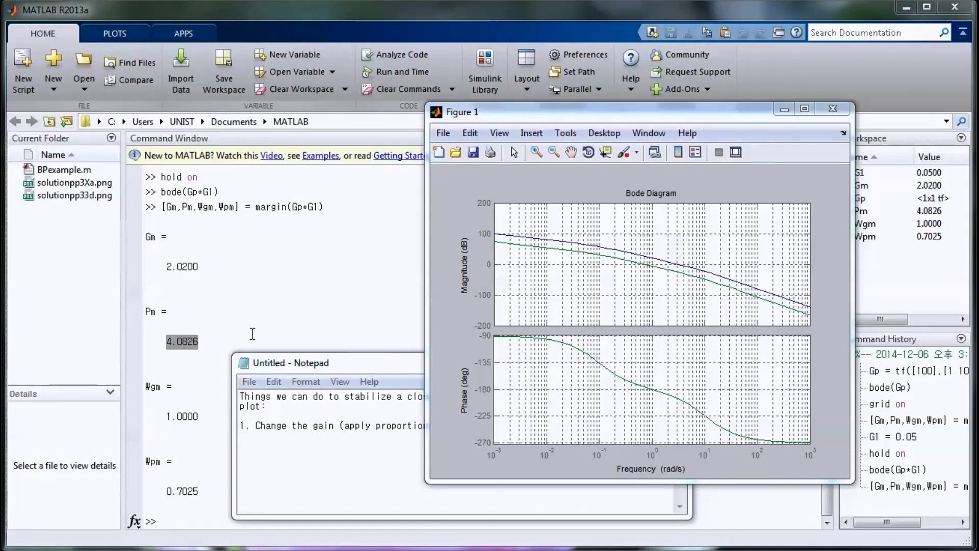
pyautogui.click(182, 297)
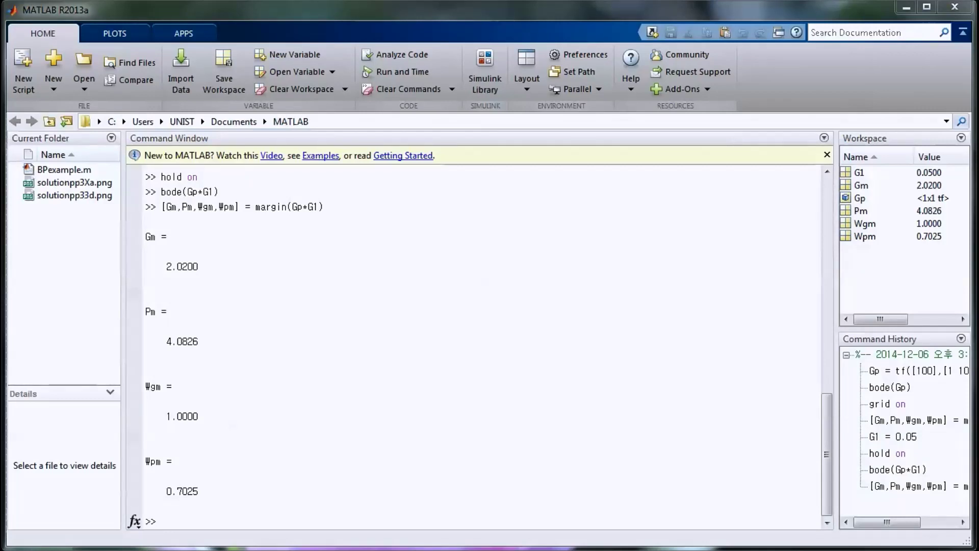
pyautogui.click(251, 516)
pyautogui.write('G2 = tf([.02 0.0005],[1 0.0005])')
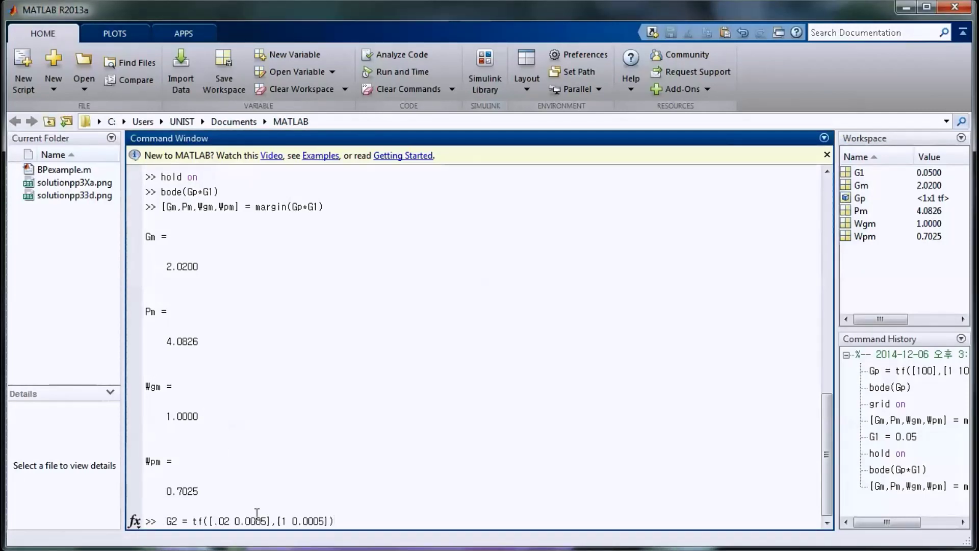
pyautogui.press('Return')
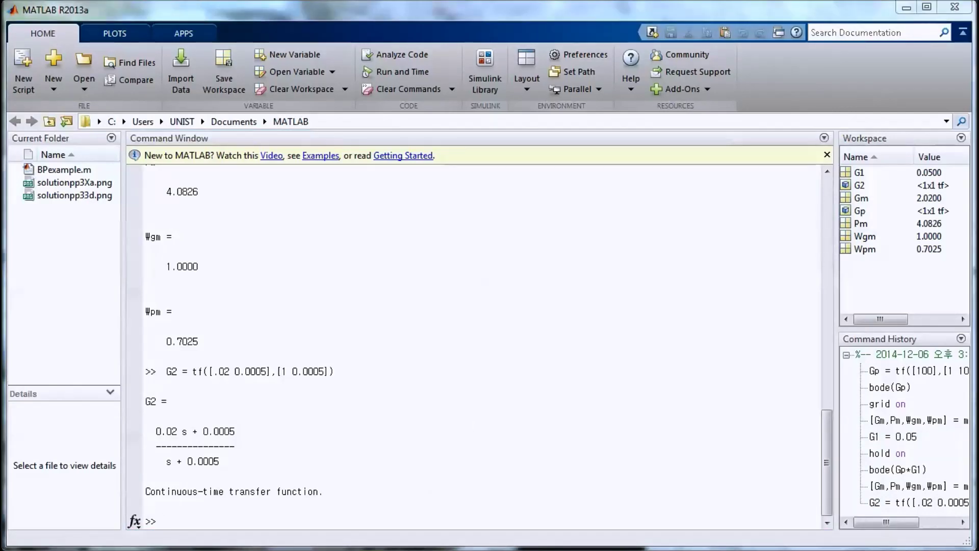
# Close the existing Bode figure and plot the Bode diagram of G2 with bode(G2)
pyautogui.click(402, 495)
pyautogui.write('bode')
pyautogui.write('(G)')
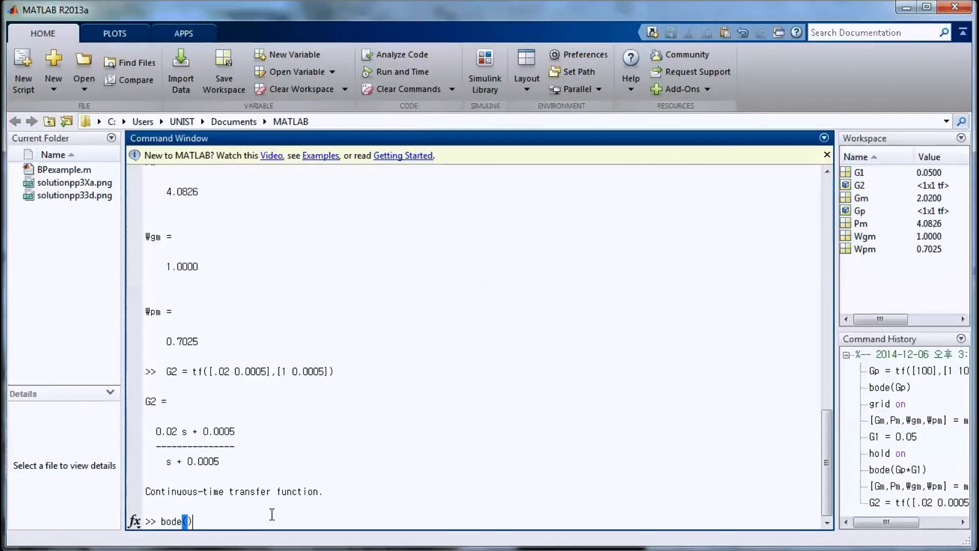
pyautogui.press('Left')
pyautogui.write('G2')
pyautogui.press('Return')
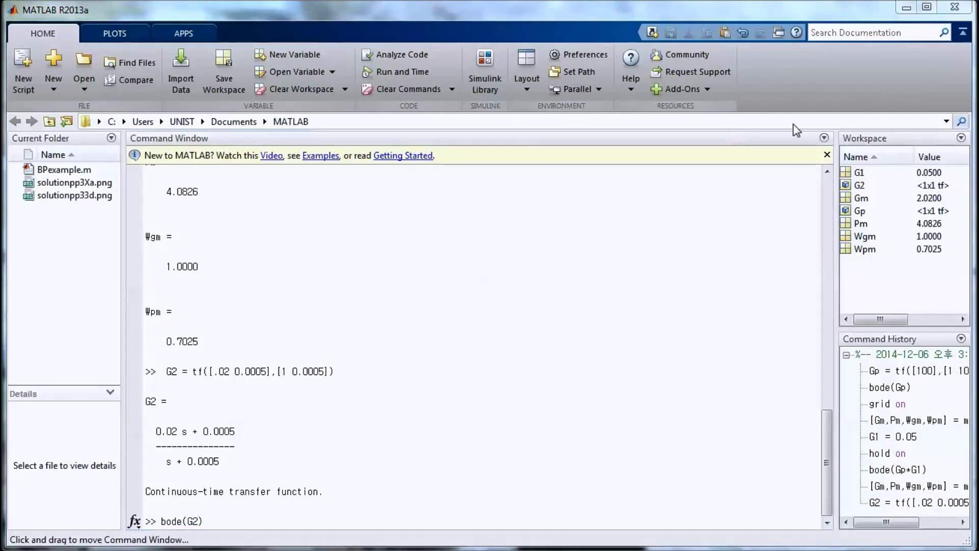
pyautogui.click(827, 110)
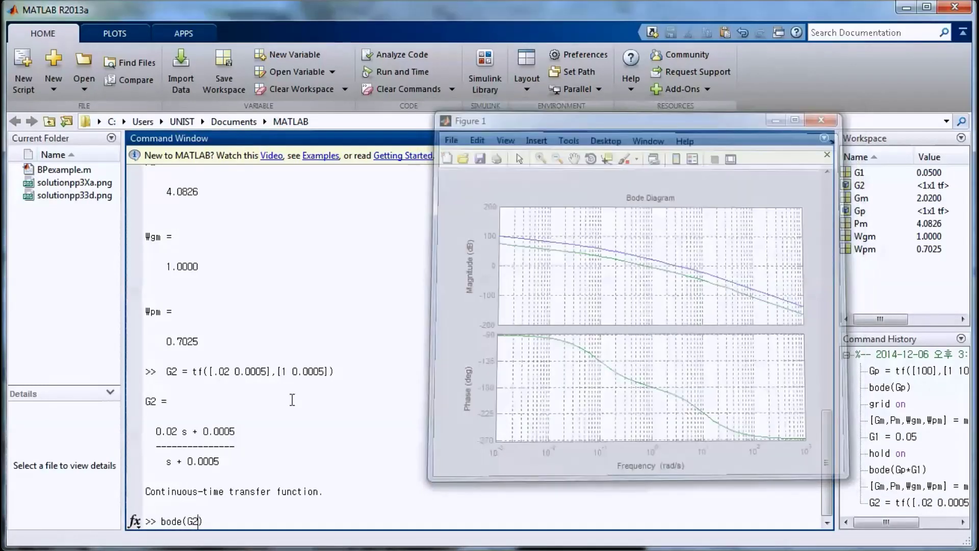
pyautogui.press('Return')
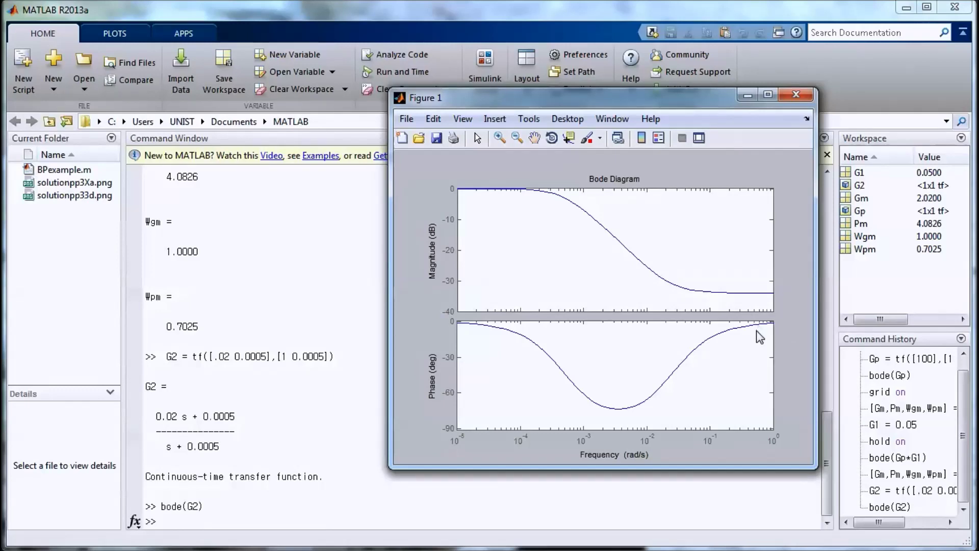
# Rerun bode(Gp) from the command history and turn on the plot grid with grid on
pyautogui.click(216, 457)
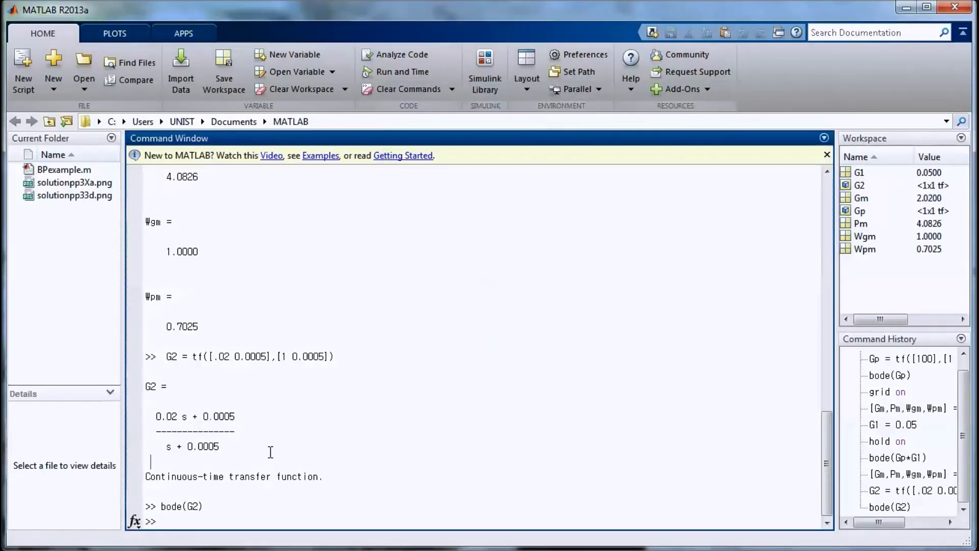
pyautogui.doubleClick(896, 376)
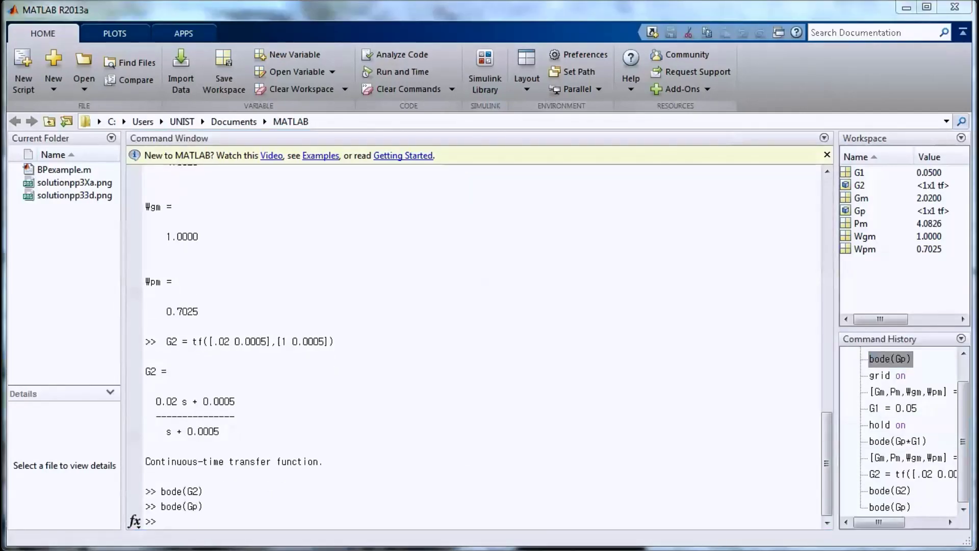
pyautogui.click(215, 526)
pyautogui.write('grid on')
pyautogui.press('Return')
# Turn on hold for the current plot, overlay the Bode diagram of Gp*G2 with bode(Gp*G2), and move the figure clear of the command output
pyautogui.write('ho')
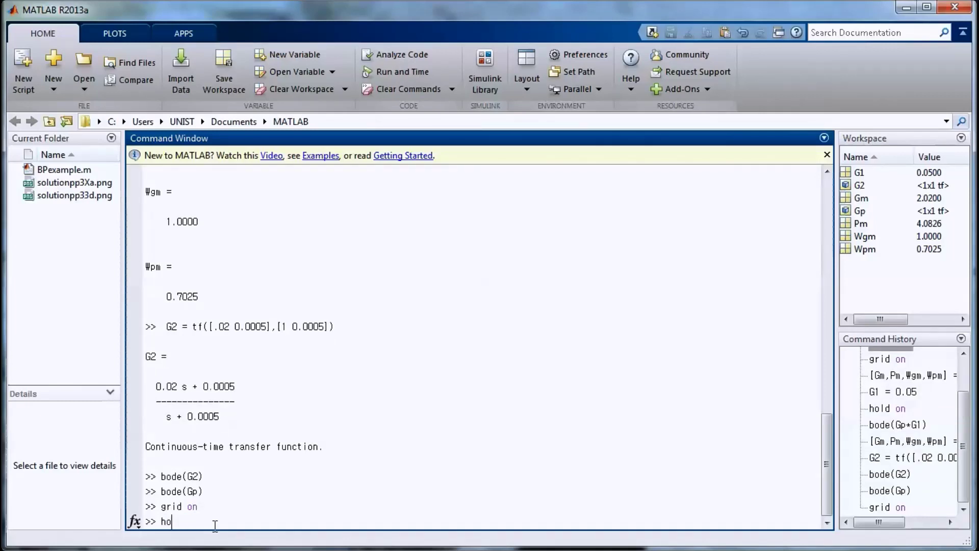
pyautogui.write('ld on')
pyautogui.press('Return')
pyautogui.press('Up')
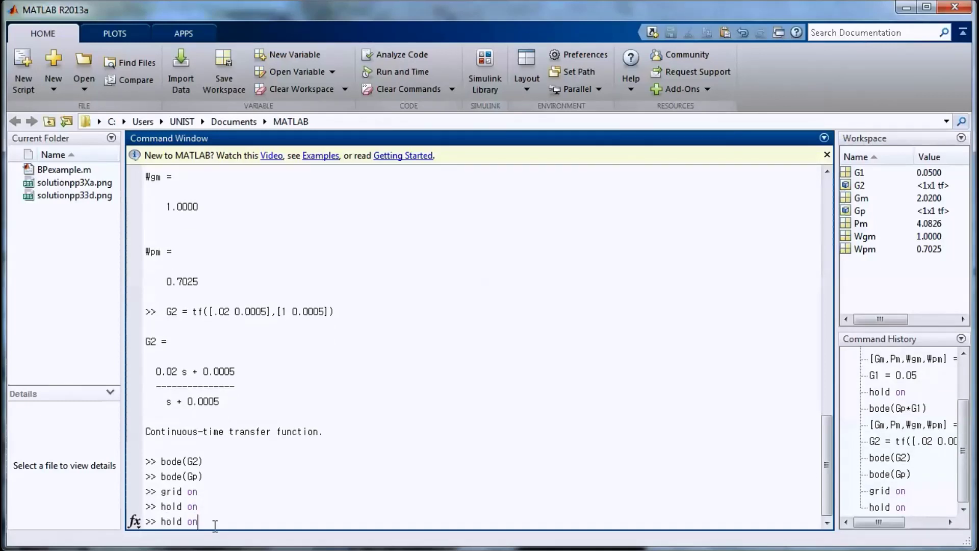
pyautogui.press('Up')
pyautogui.write('+G2')
pyautogui.press('Return')
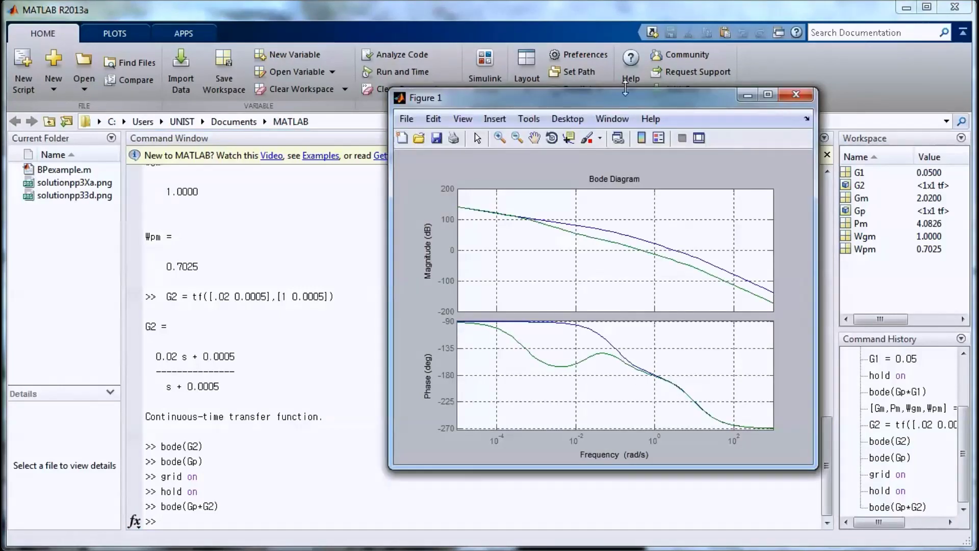
pyautogui.moveTo(633, 56); pyautogui.dragTo(518, 77)
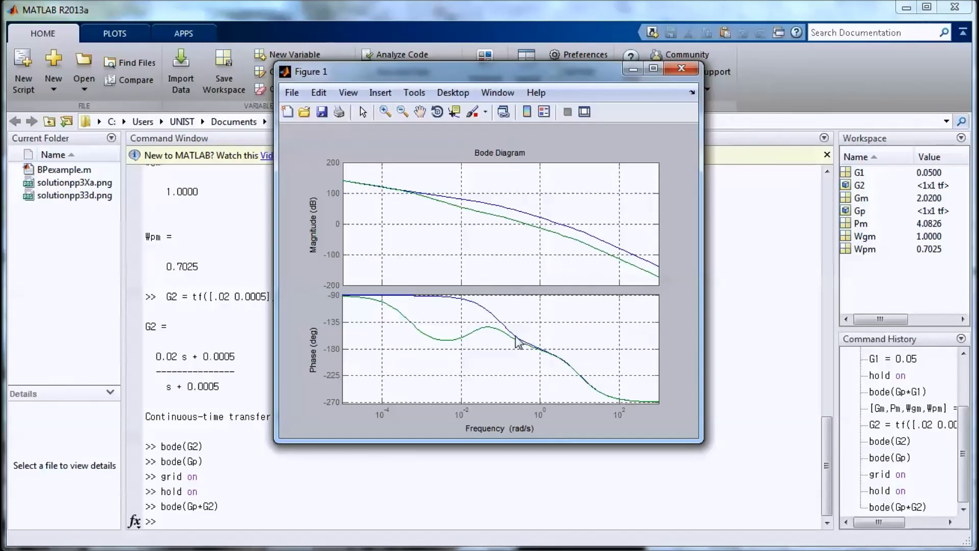
pyautogui.moveTo(477, 83); pyautogui.dragTo(658, 141)
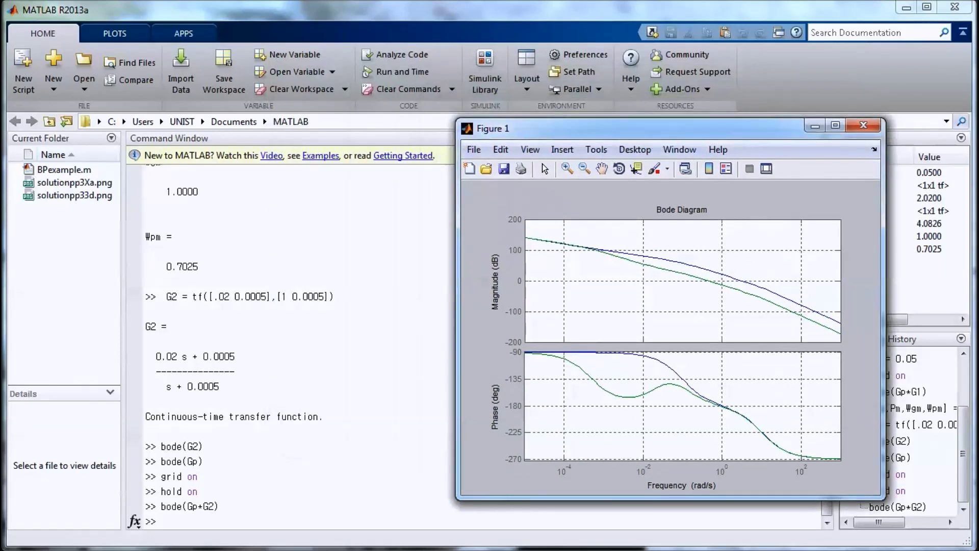
# Compute the margins with [Gm,Pm,Wgm,Wpm] = margin(Gp*G2) and highlight the resulting phase margin and gain margin
pyautogui.click(292, 512)
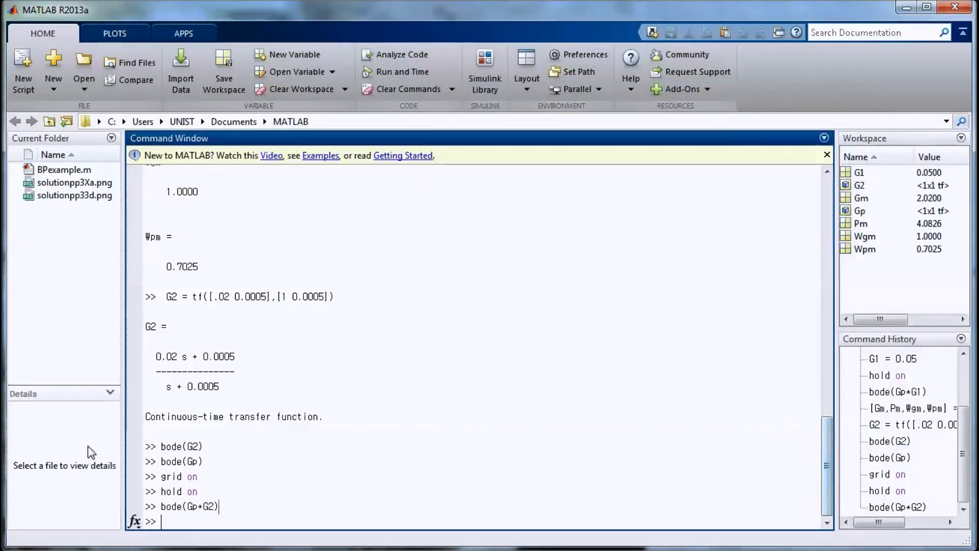
pyautogui.hotkey('alt', 'Tab')
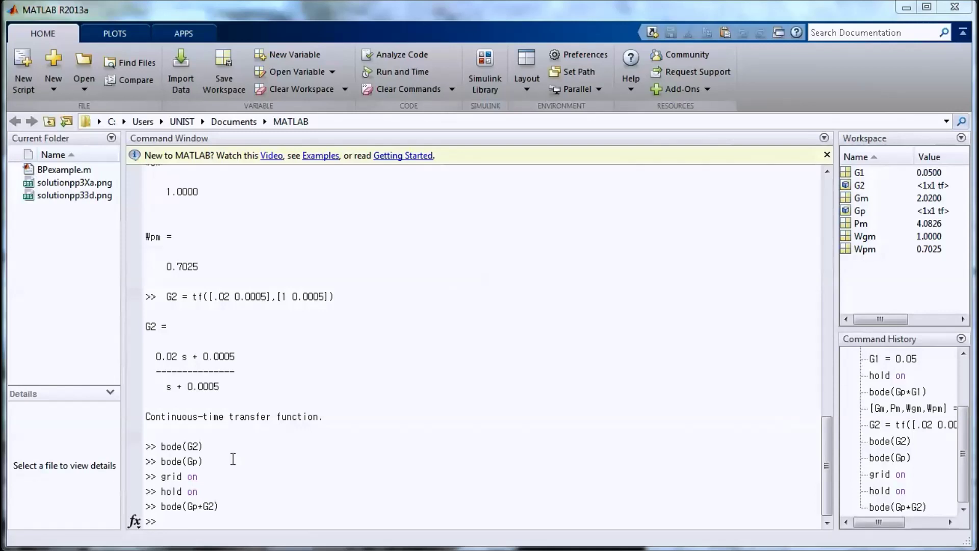
pyautogui.click(280, 484)
pyautogui.write('[Gm,Pm,Wgm,Wpm] = margin(Gp)')
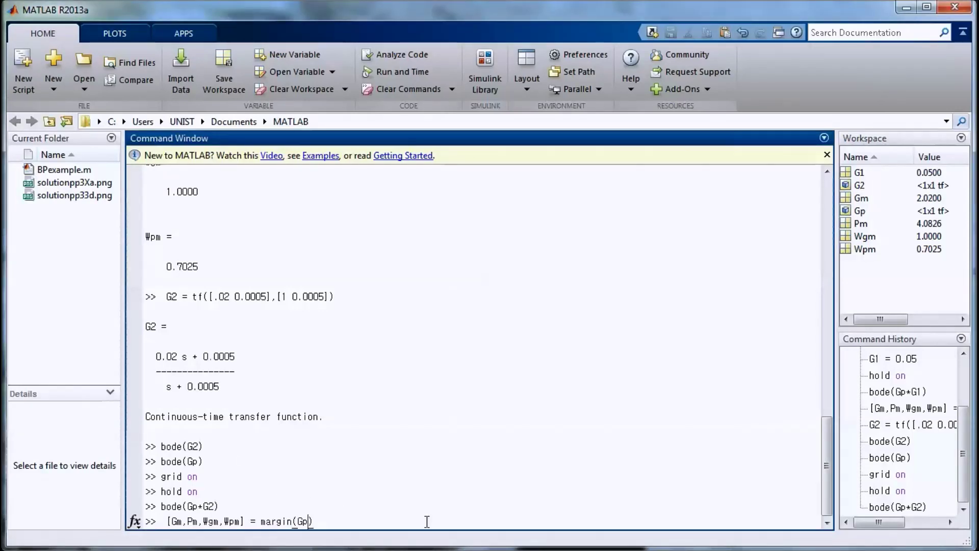
pyautogui.write('+G2')
pyautogui.press('Return')
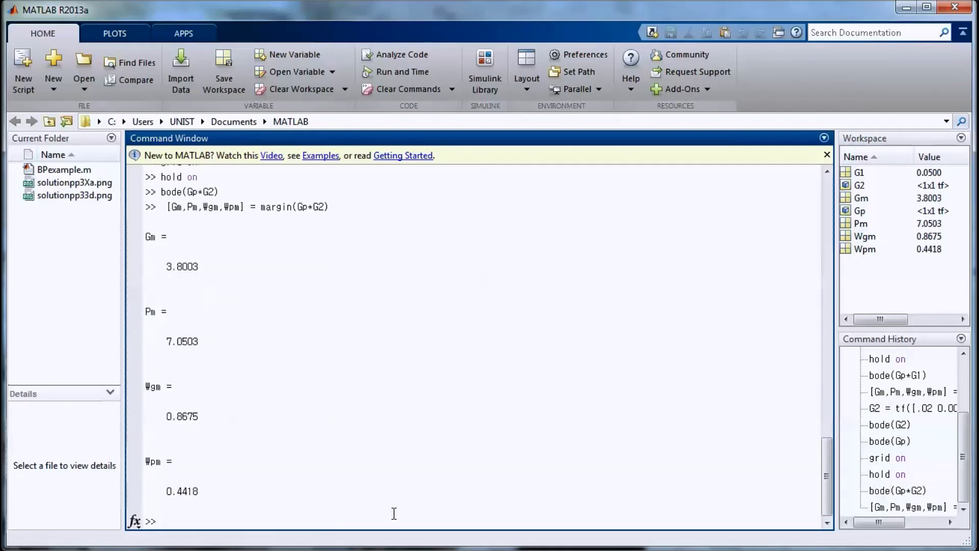
pyautogui.moveTo(162, 341); pyautogui.dragTo(200, 341)
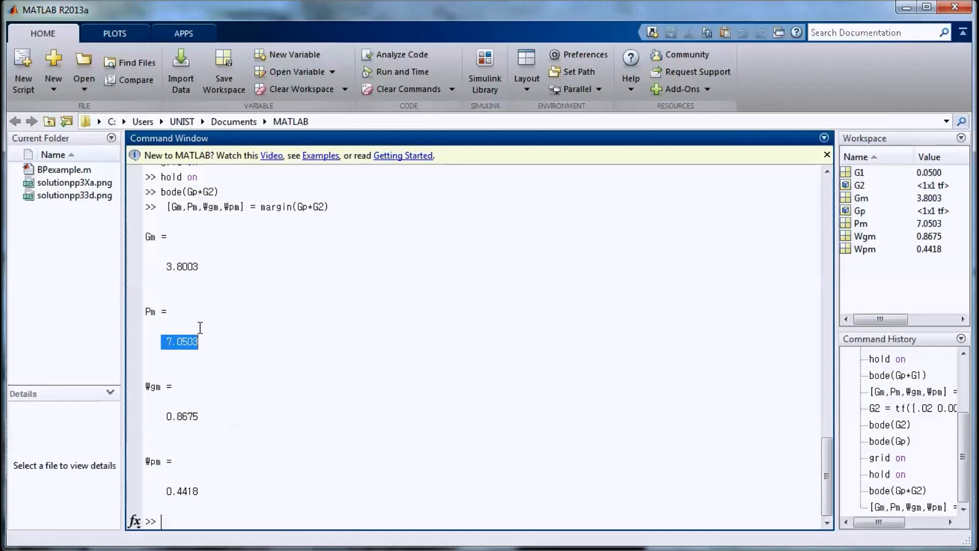
pyautogui.moveTo(206, 270); pyautogui.dragTo(156, 266)
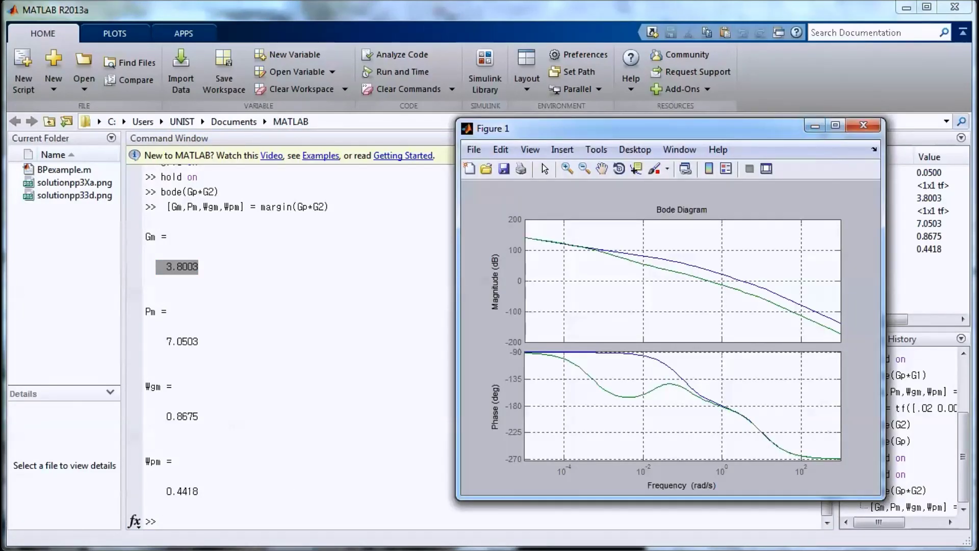
# Switch to the Notepad notes and add item 2, "Lag compensation control to decrease gain above a certain frequency range."
pyautogui.moveTo(646, 133); pyautogui.dragTo(651, 108)
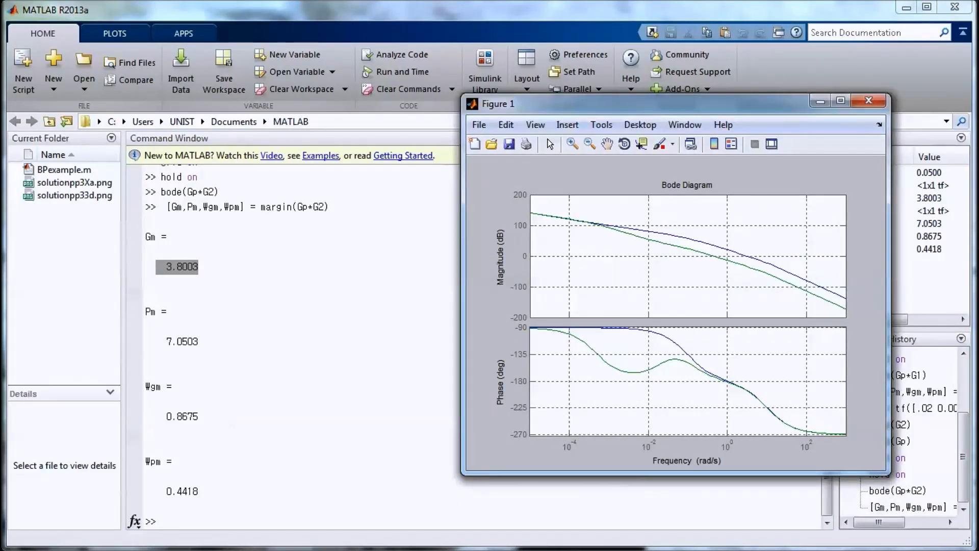
pyautogui.hotkey('alt', 'Tab')
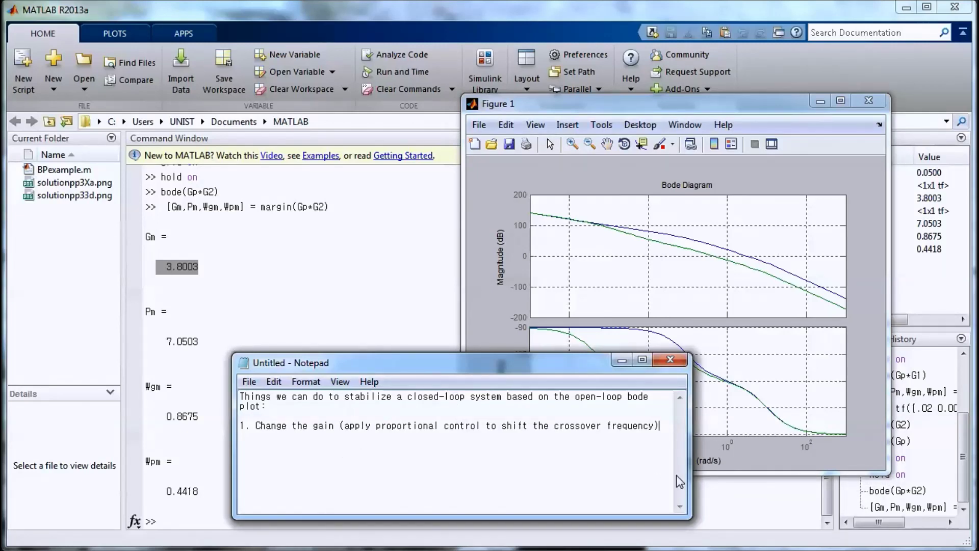
pyautogui.press('Return')
pyautogui.write('2. A')
pyautogui.press('BackSpace')
pyautogui.write('Lag compensation control t')
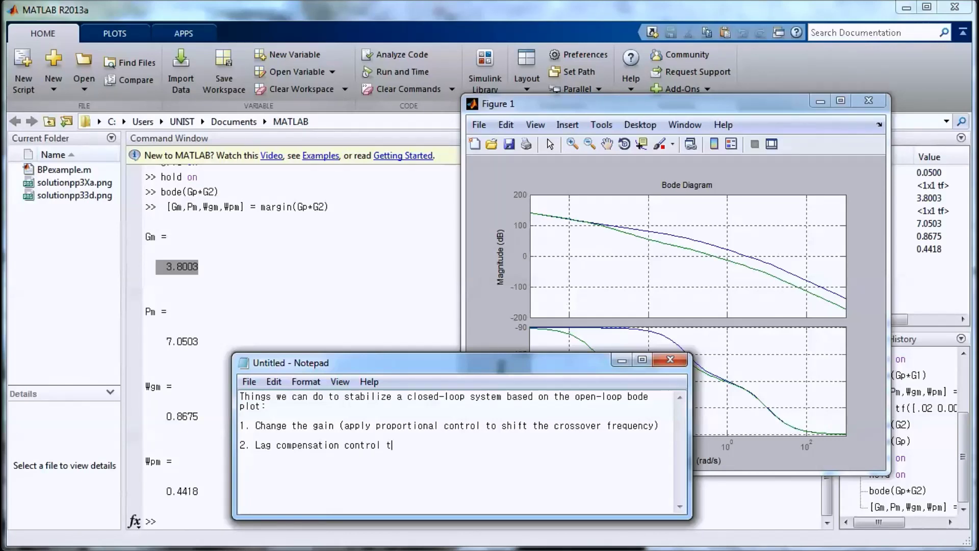
pyautogui.write('crease gain')
pyautogui.write('above a certain frequency range.')
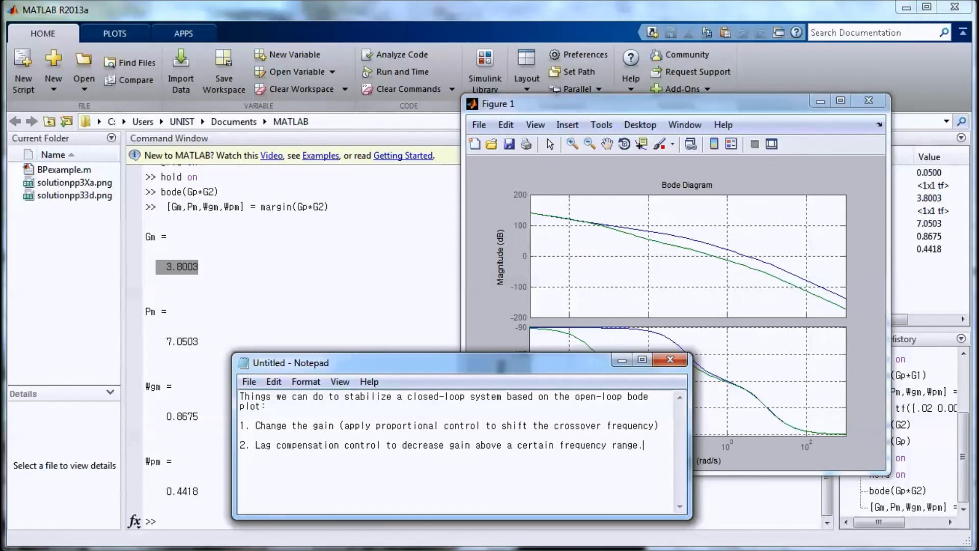
# Move the notes window beside the Bode diagram so that the lag compensation note and both curves can be compared
pyautogui.moveTo(342, 445); pyautogui.dragTo(257, 437)
pyautogui.click(256, 444)
pyautogui.moveTo(567, 367); pyautogui.dragTo(360, 355)
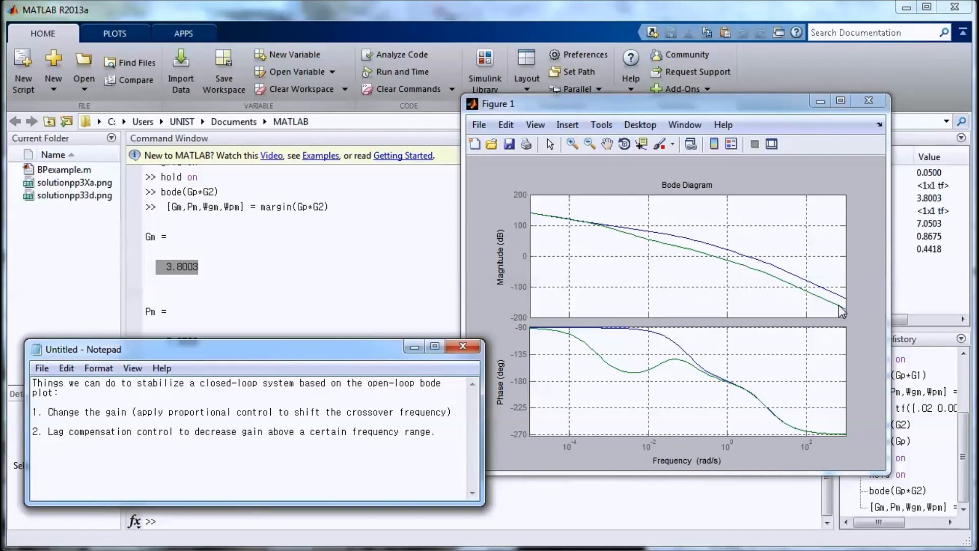
pyautogui.moveTo(368, 351); pyautogui.dragTo(380, 370)
# Start a new item in the notes with "3." and minimize the Notepad window
pyautogui.click(452, 444)
pyautogui.press('Return')
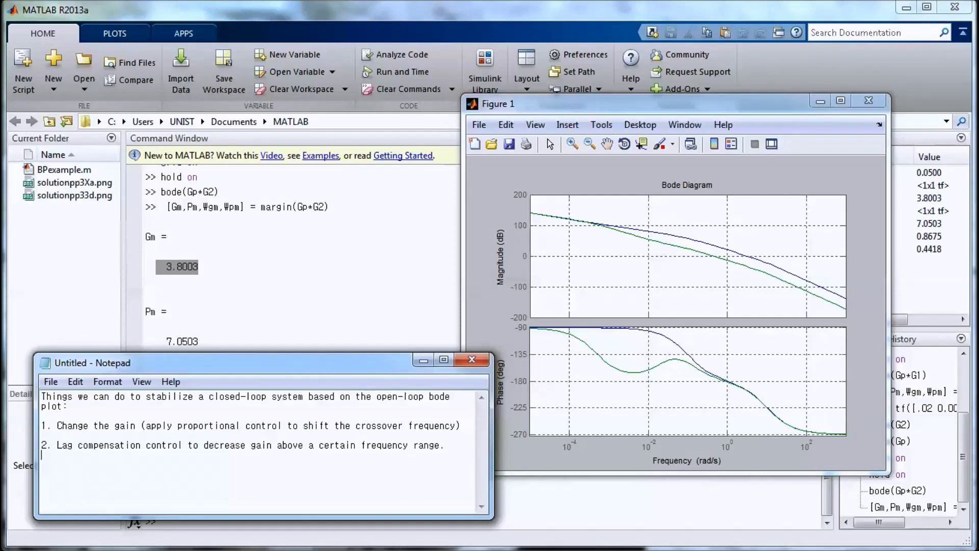
pyautogui.write('3.')
pyautogui.moveTo(285, 363); pyautogui.dragTo(279, 428)
pyautogui.click(418, 425)
# Close the Bode figure and rerun [Gm,Pm,Wgm,Wpm] = margin(Gp*G1) from the command history
pyautogui.moveTo(624, 108); pyautogui.dragTo(353, 115)
pyautogui.click(598, 108)
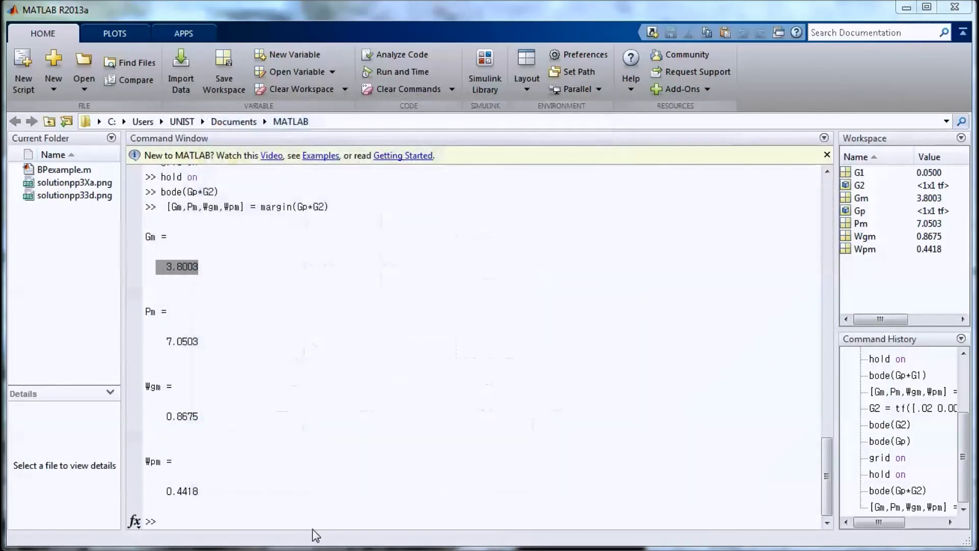
pyautogui.press('Up')
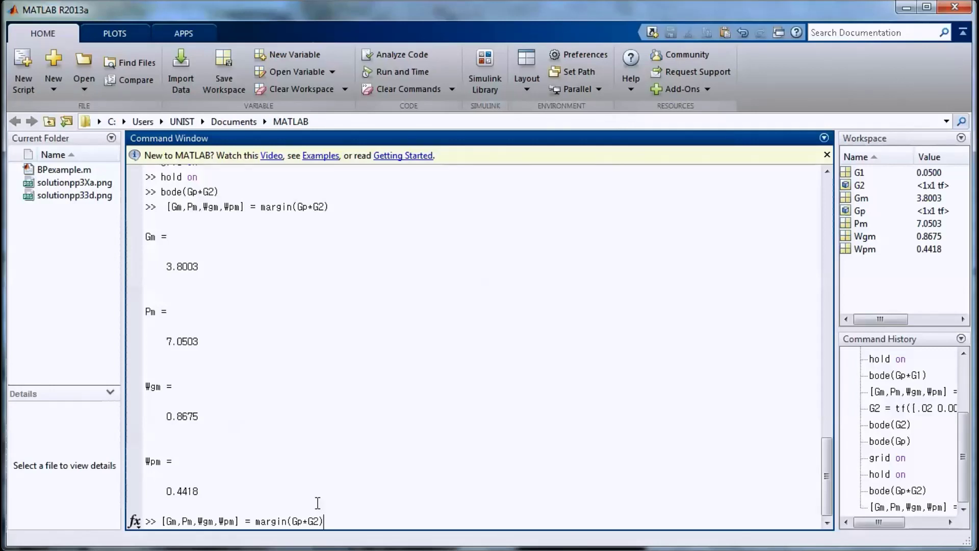
pyautogui.press('Escape')
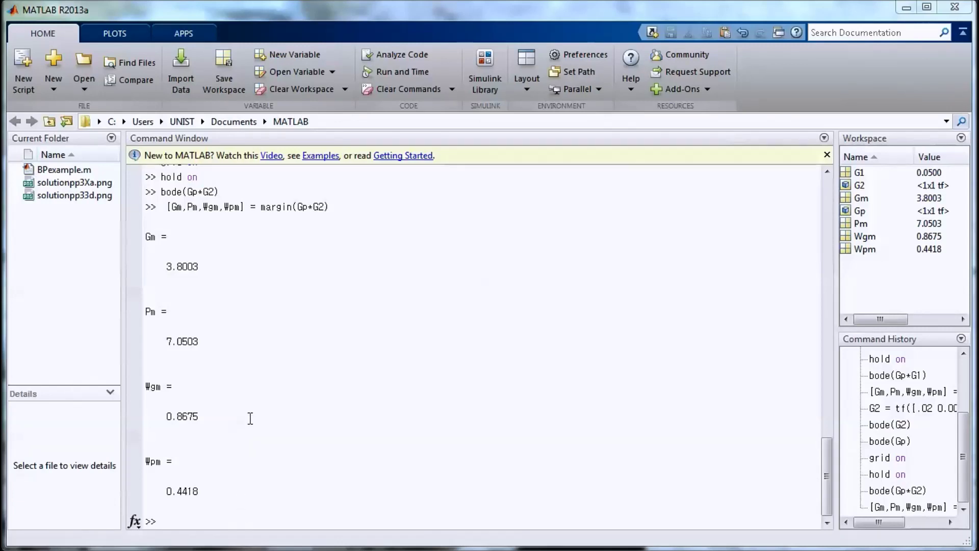
pyautogui.click(900, 396)
pyautogui.doubleClick(900, 396)
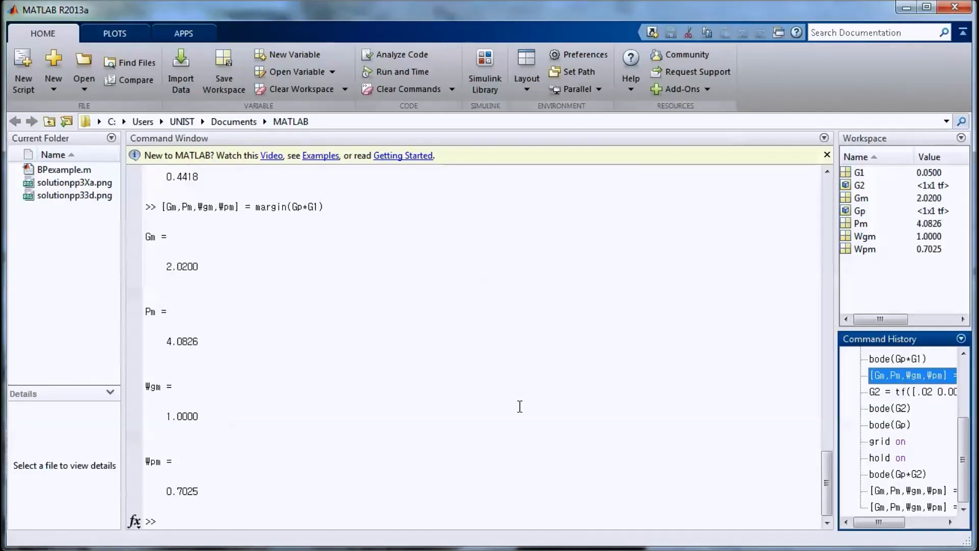
# Recall the margin command, change it to margin(Gp) for the uncompensated plant, run it, and highlight the phase margin
pyautogui.click(377, 474)
pyautogui.press('Up')
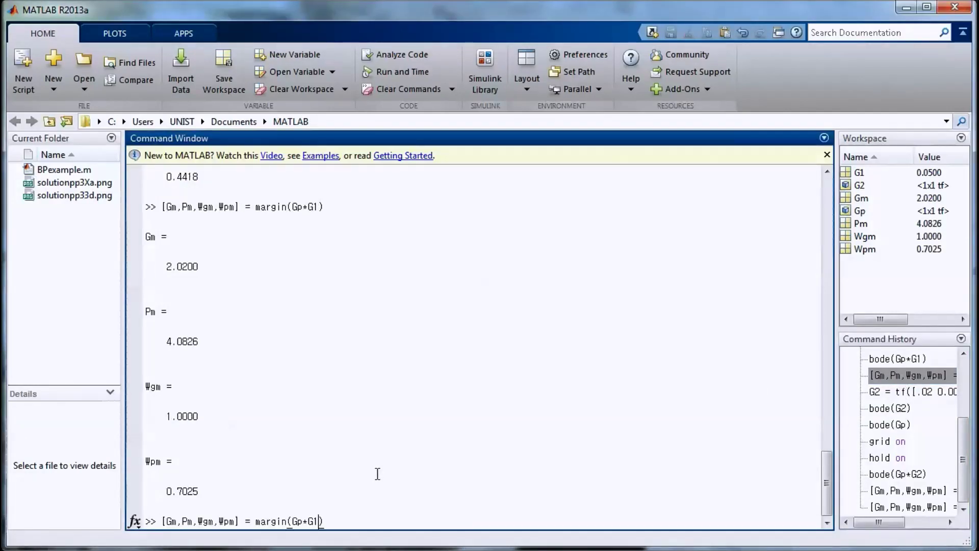
pyautogui.press('BackSpace')
pyautogui.write('2')
pyautogui.press('Return')
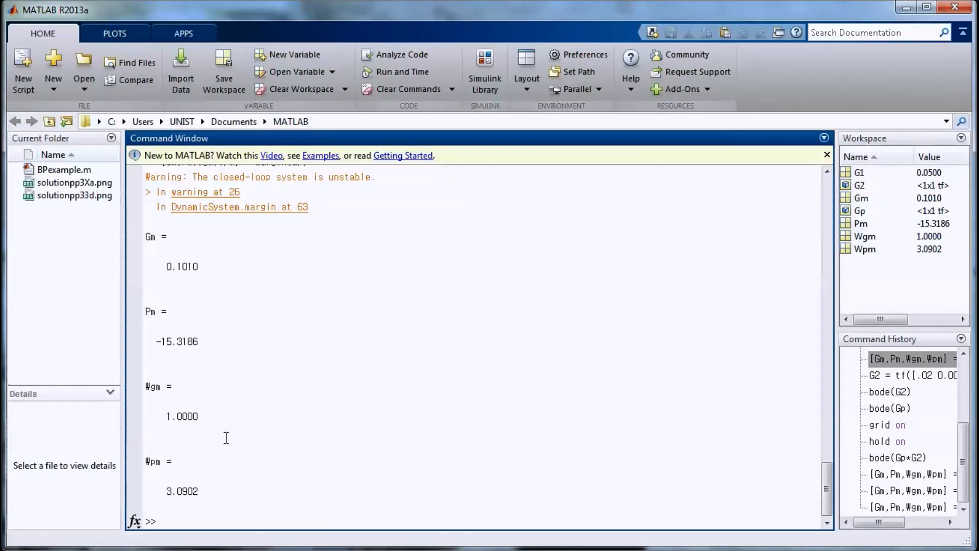
pyautogui.moveTo(214, 341); pyautogui.dragTo(151, 342)
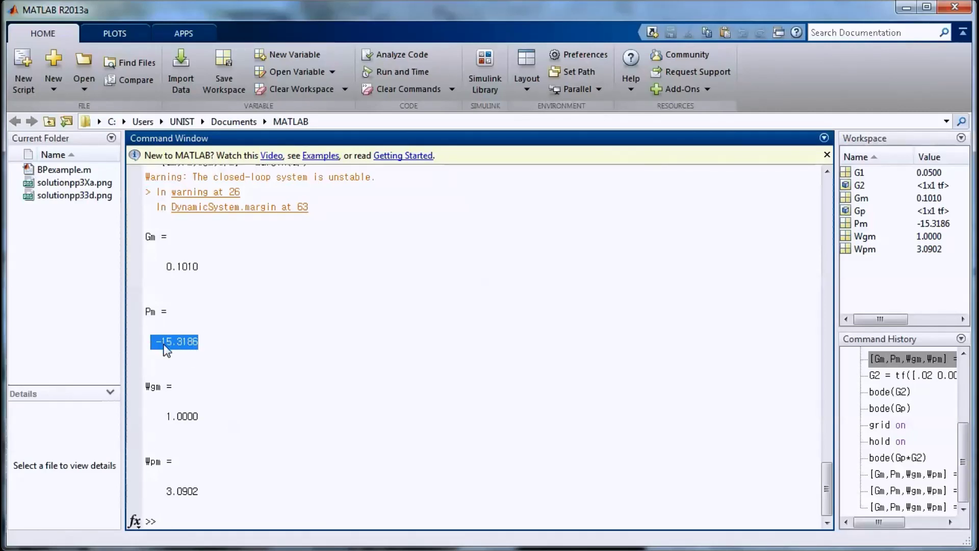
pyautogui.click(179, 348)
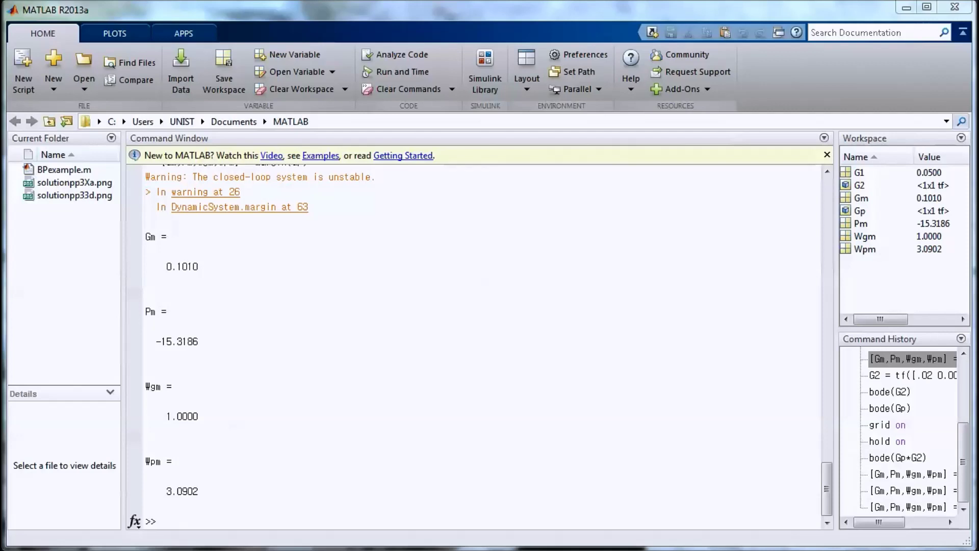
# Paste and run the definition of the transfer function G3 = tf([1 2],[1 4])
pyautogui.click(238, 506)
pyautogui.hotkey('ctrl', 'v')
pyautogui.press('Return')
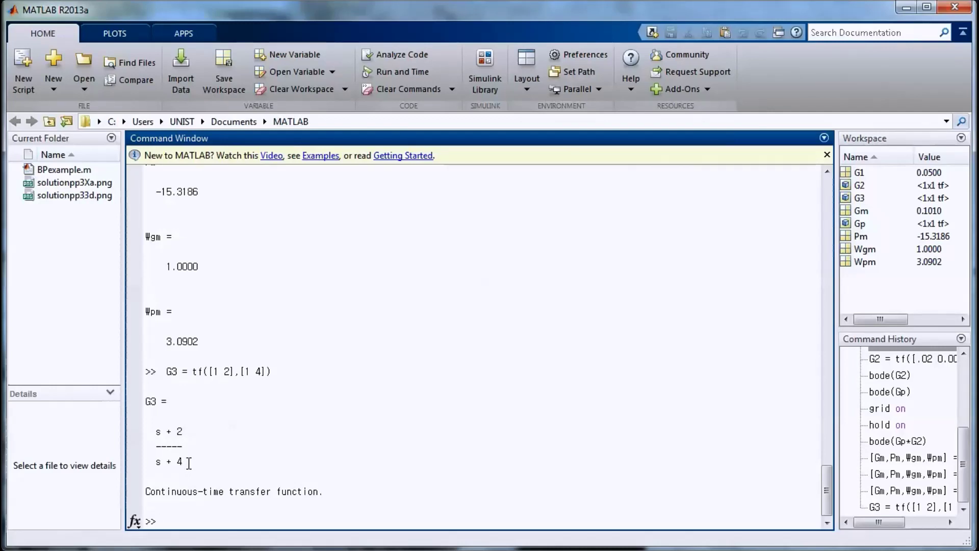
# Plot the Bode diagram of G3 with bode(G3) and move the figure beside the command output
pyautogui.write('bode()')
pyautogui.click(210, 520)
pyautogui.press('Left')
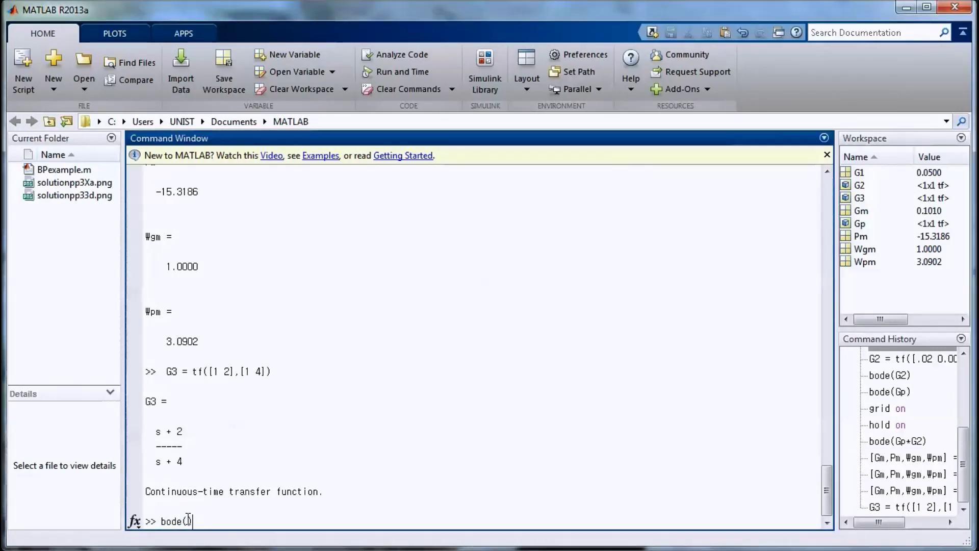
pyautogui.write('G3')
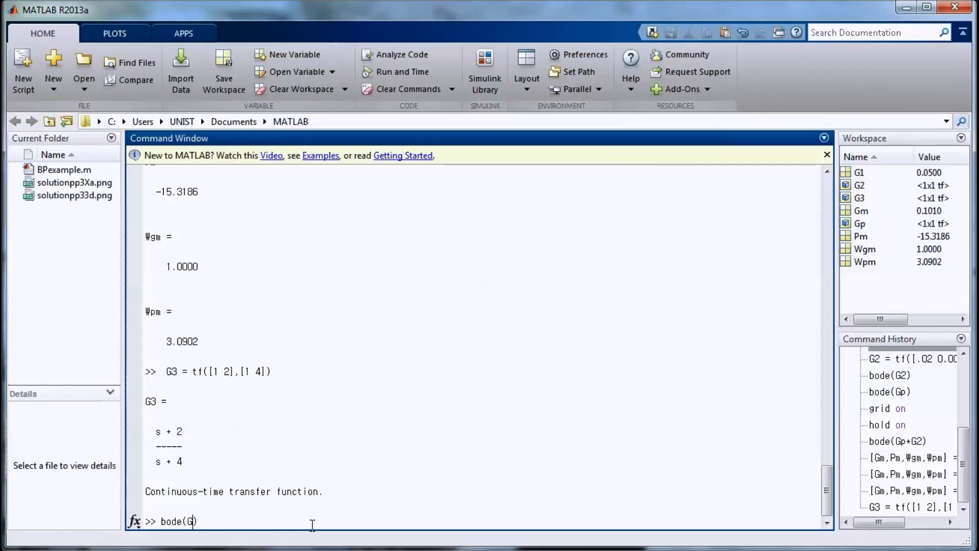
pyautogui.press('Return')
pyautogui.moveTo(390, 23); pyautogui.dragTo(614, 102)
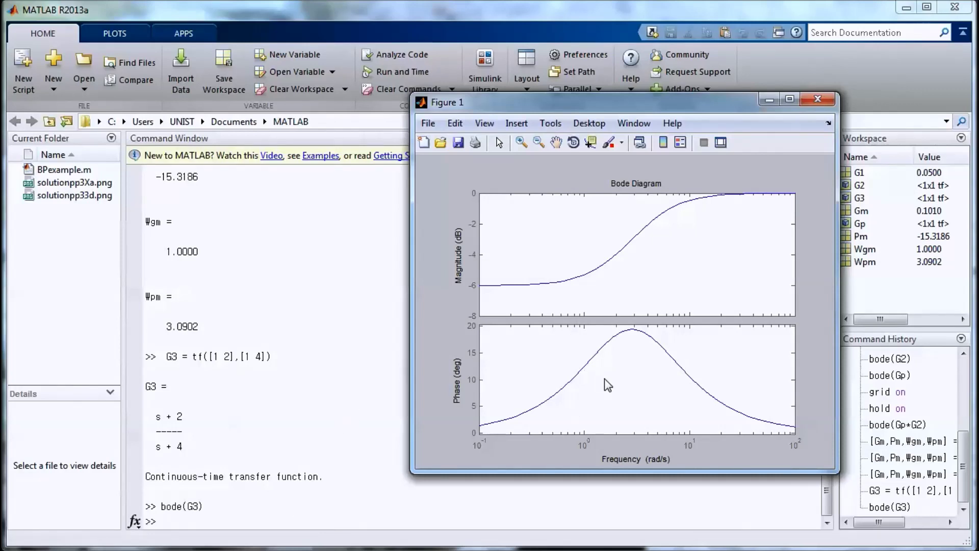
# Plot the Bode diagram of Gp with bode(Gp) and turn on its grid with grid on
pyautogui.click(395, 415)
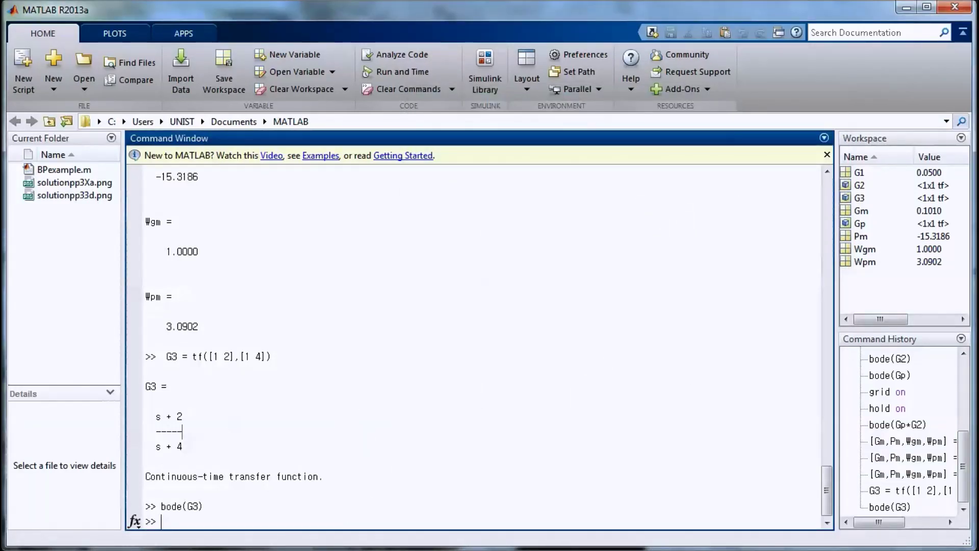
pyautogui.click(214, 514)
pyautogui.write('bode()')
pyautogui.press('Left')
pyautogui.write('Gp')
pyautogui.press('Return')
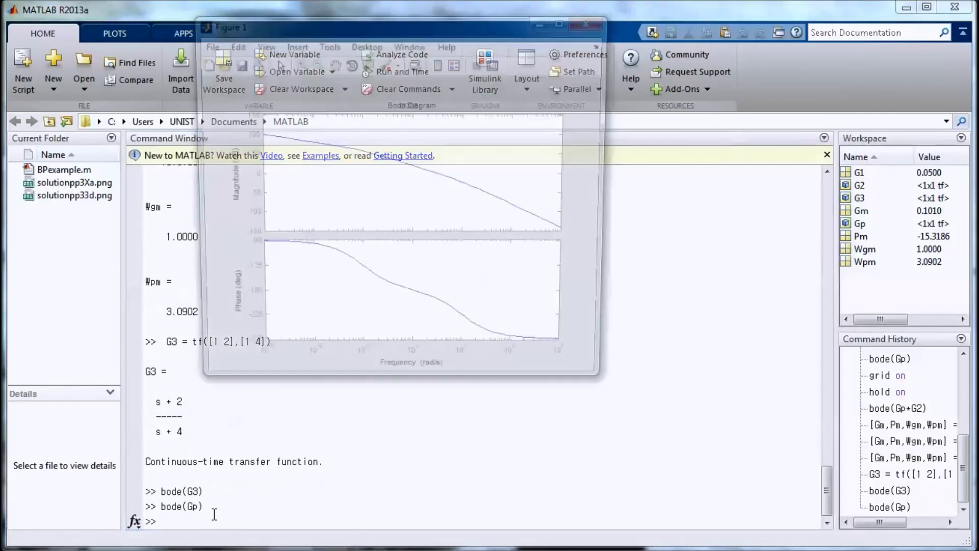
pyautogui.click(214, 514)
pyautogui.write('grid on')
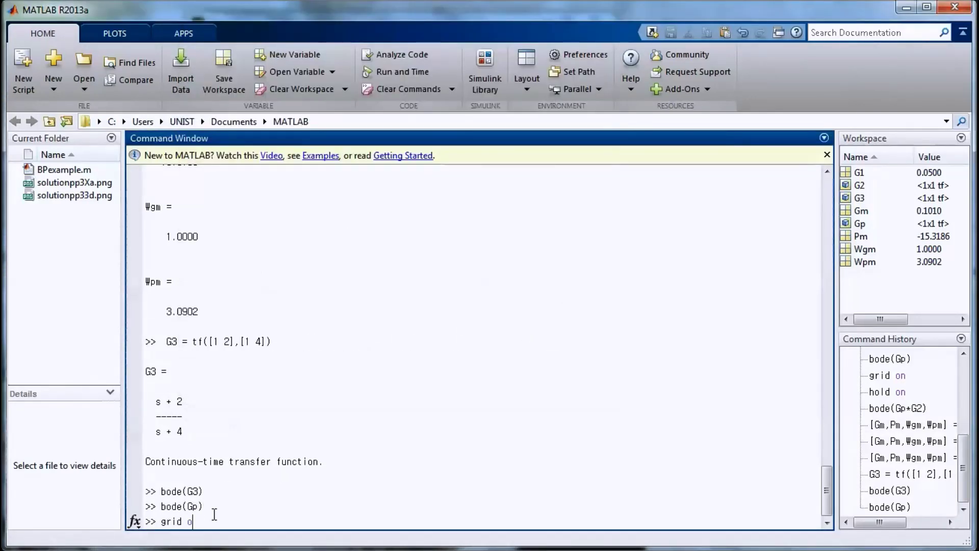
pyautogui.press('Return')
# Enter hold on and overlay the Bode diagram of the G3-compensated plant with bode(Gp*G3)
pyautogui.write('hold ')
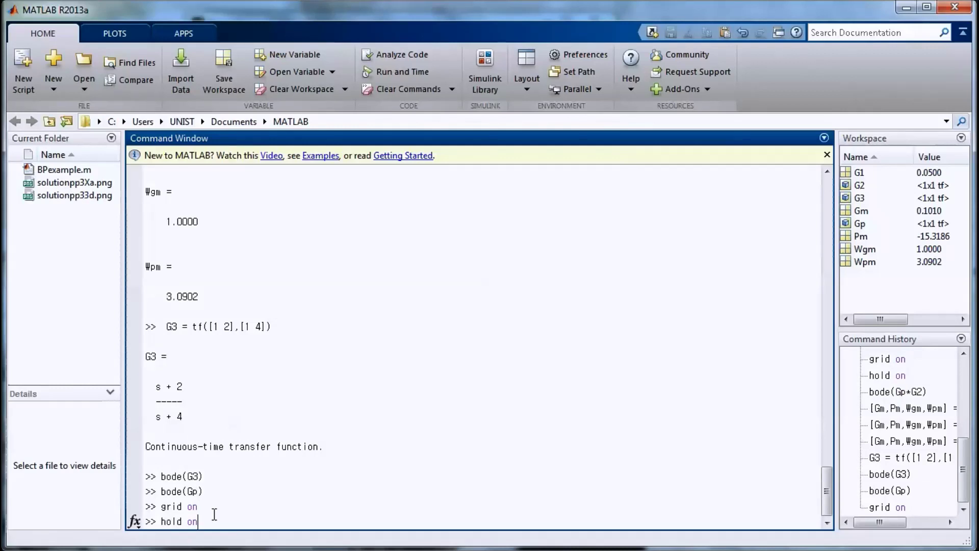
pyautogui.write('on')
pyautogui.press('Return')
pyautogui.write('b')
pyautogui.press('Up')
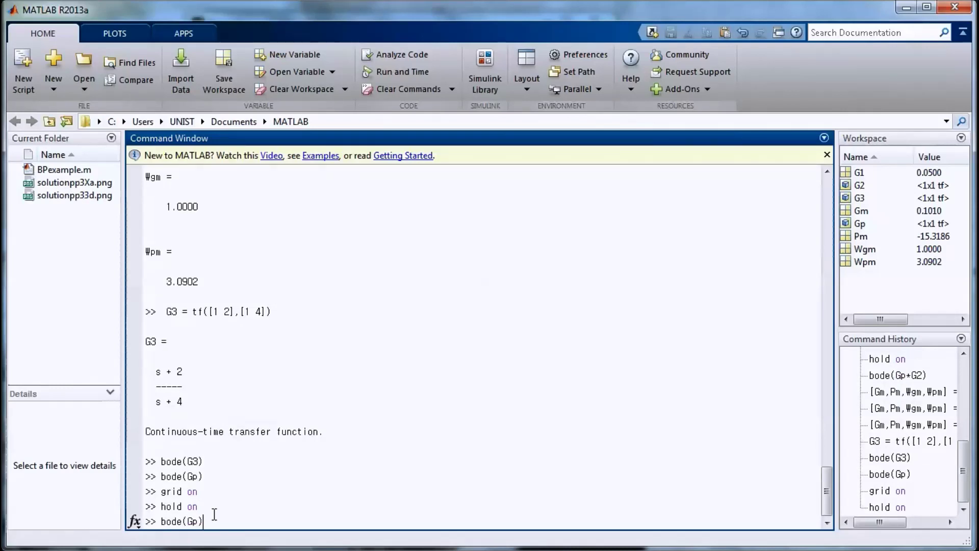
pyautogui.press('Left')
pyautogui.write('+G')
pyautogui.press('Return')
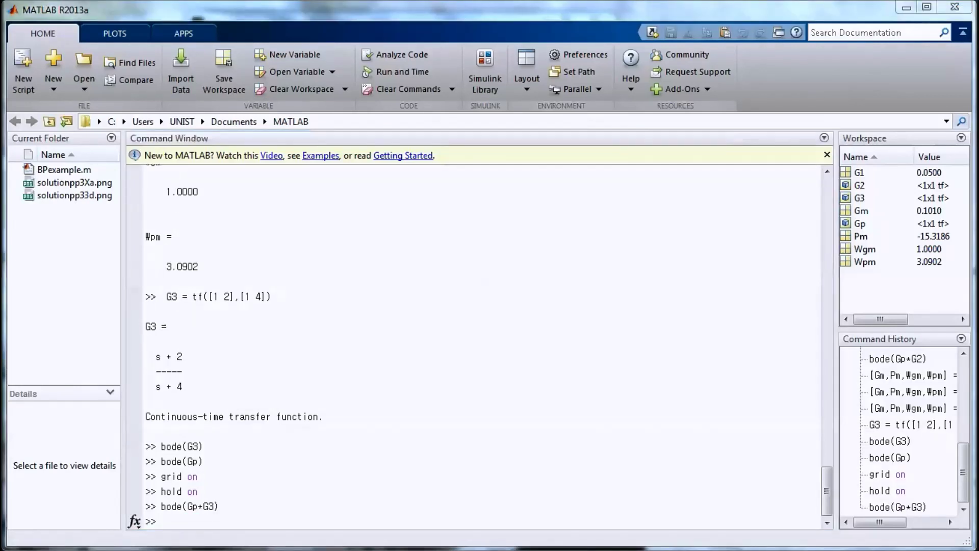
# Bring the Bode figure over the command output and place a data tip on the magnitude curve at about 0.7 rad/s
pyautogui.moveTo(510, 21); pyautogui.dragTo(598, 74)
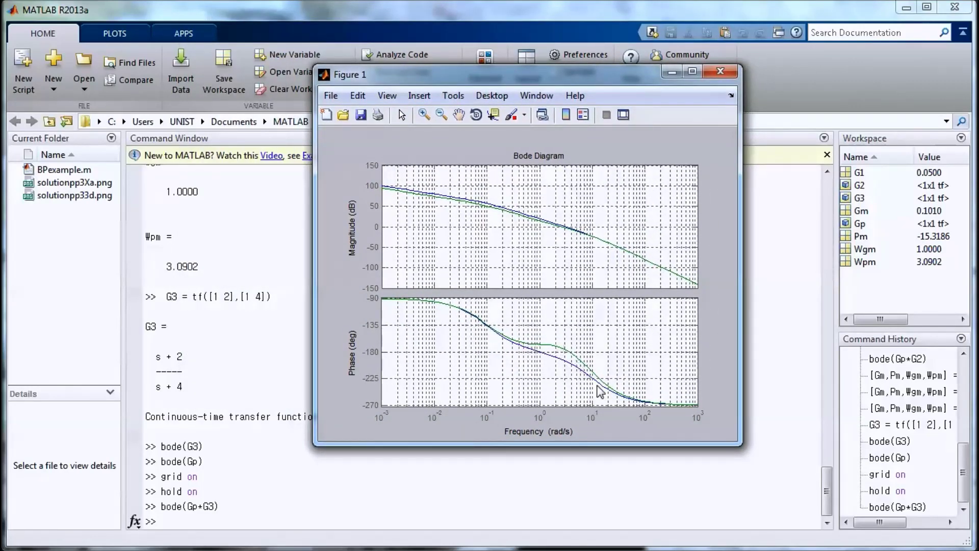
pyautogui.click(531, 218)
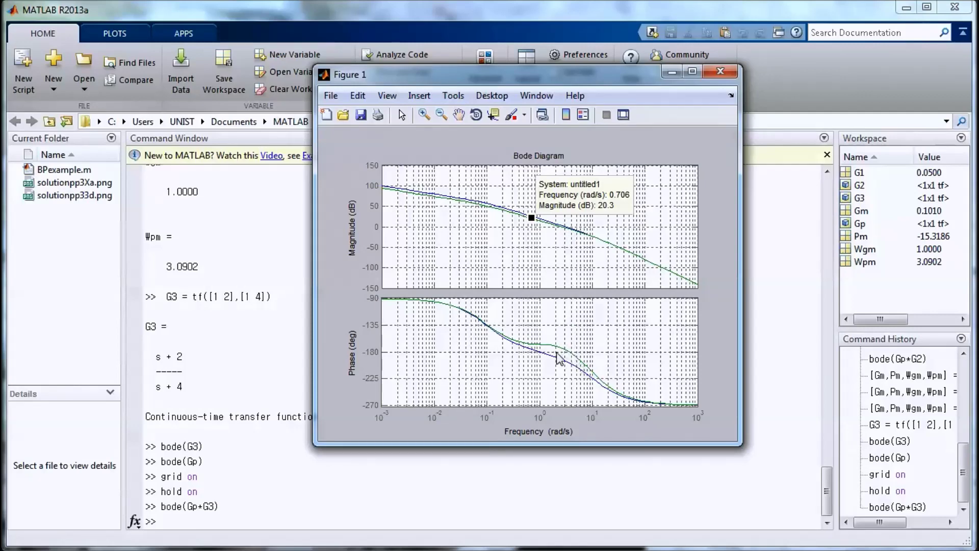
# Reuse the earlier margin command to run [Gm,Pm,Wgm,Wpm] = margin(Gp*G3), highlight the resulting phase margin, and bring the Bode figure back up
pyautogui.click(245, 469)
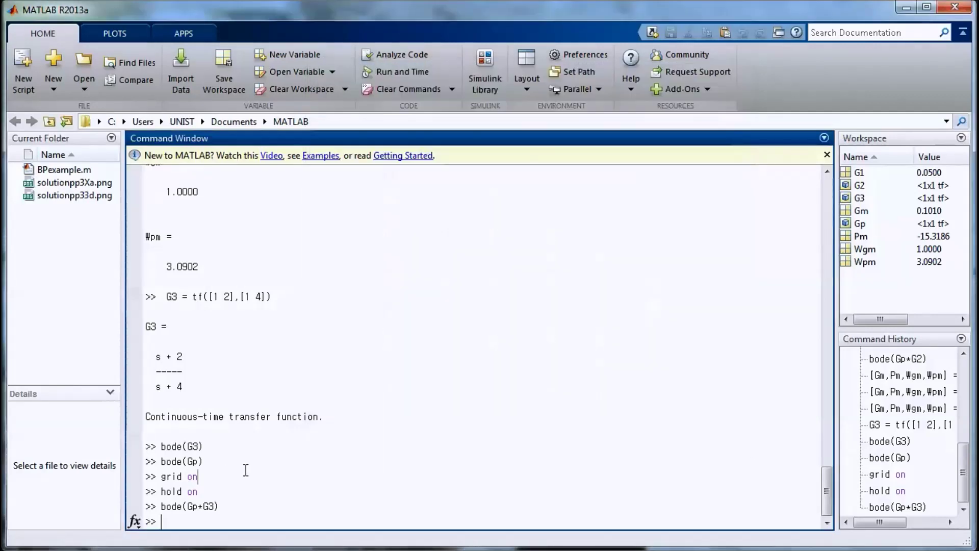
pyautogui.press('Up')
pyautogui.press('Up')
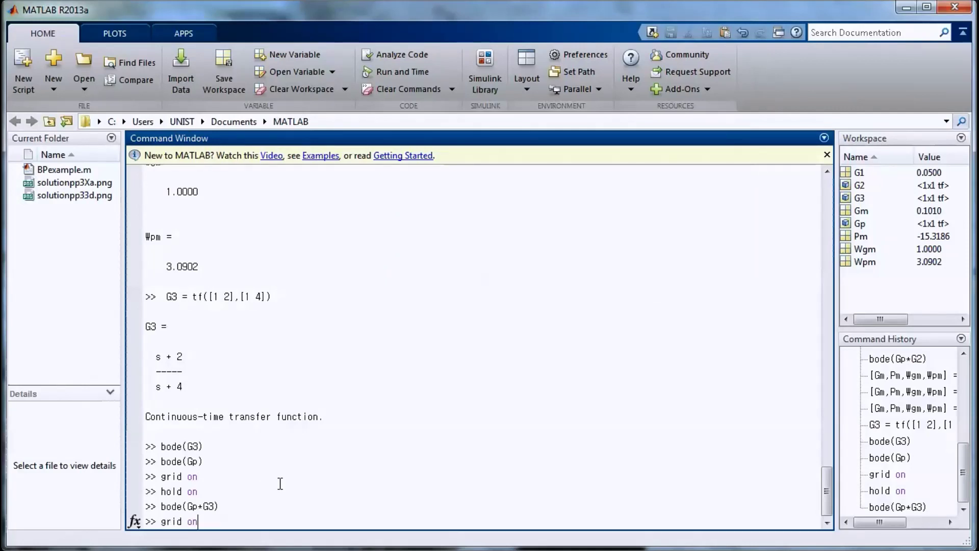
pyautogui.click(946, 409)
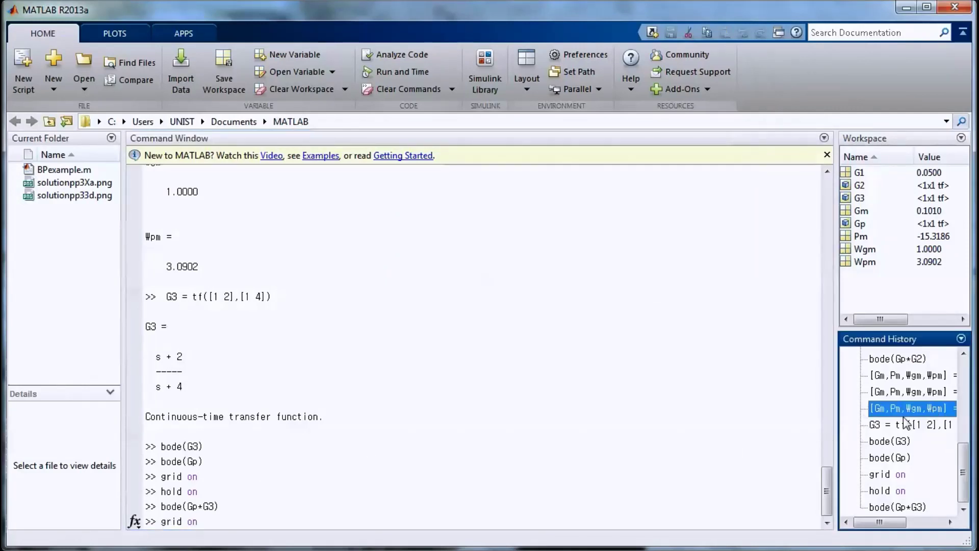
pyautogui.moveTo(897, 413); pyautogui.dragTo(299, 529)
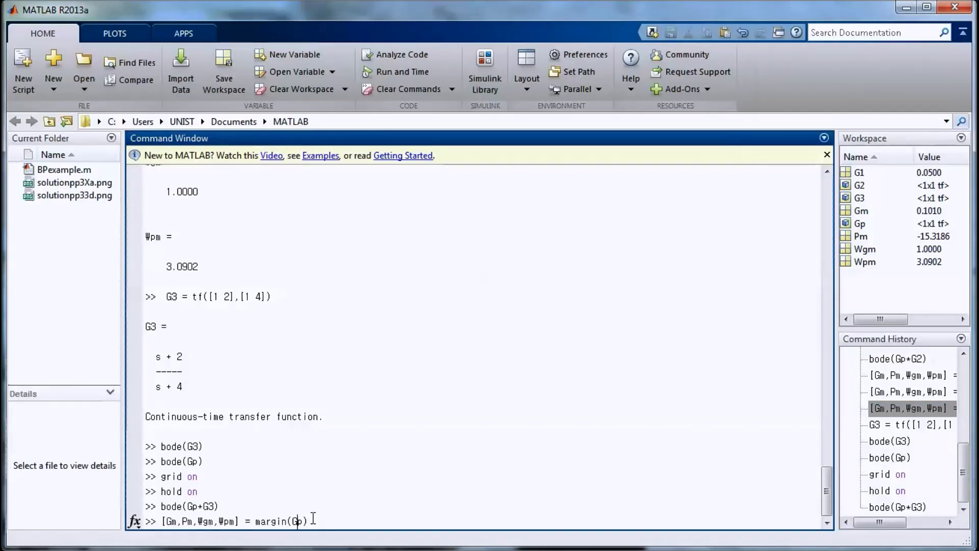
pyautogui.write('*G3')
pyautogui.press('Return')
pyautogui.moveTo(167, 341); pyautogui.dragTo(221, 353)
pyautogui.hotkey('alt', 'Tab')
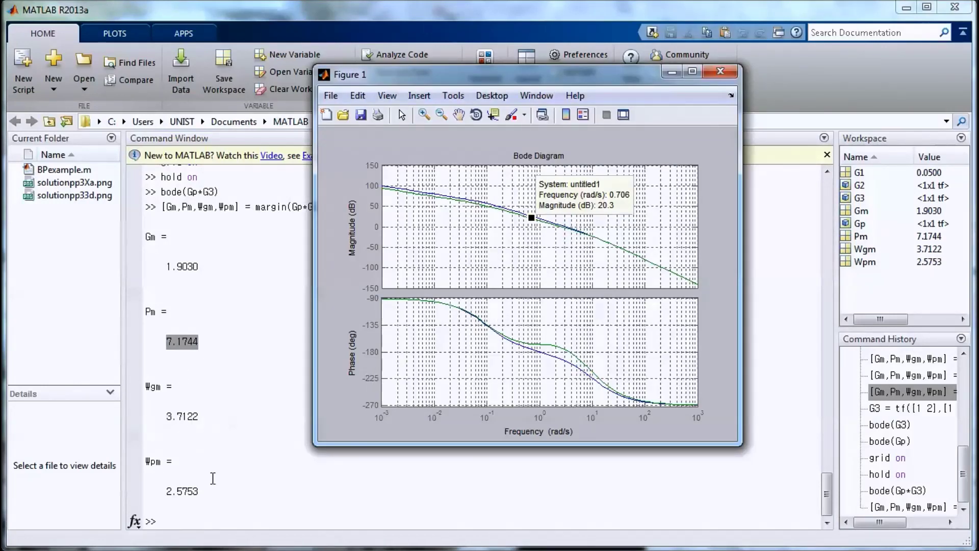
# Switch to the Notepad notes and write item 3 as "Lead compensation control in boost gain at crossover frequency."
pyautogui.hotkey('alt', 'Tab')
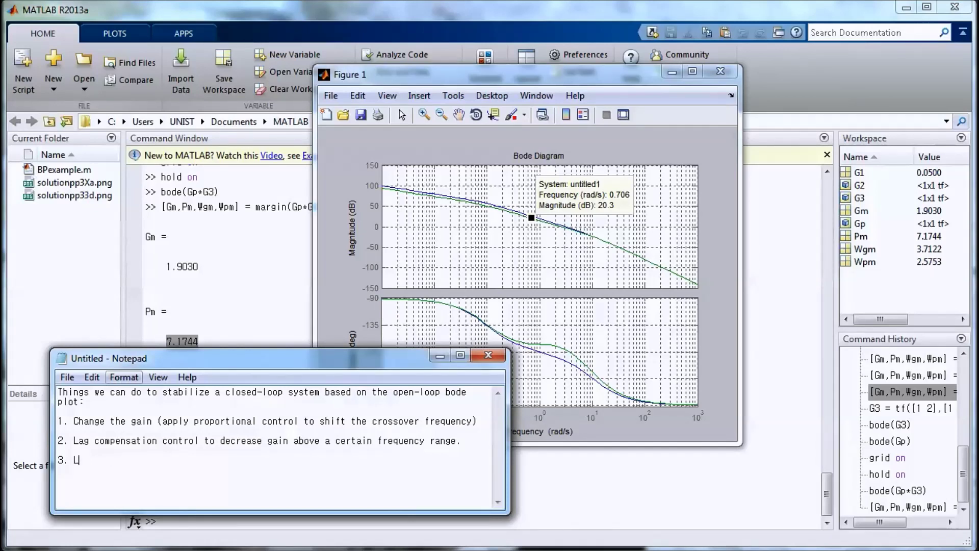
pyautogui.write('ead com')
pyautogui.write('pe')
pyautogui.write('nst')
pyautogui.write('ation control ')
pyautogui.write('in b')
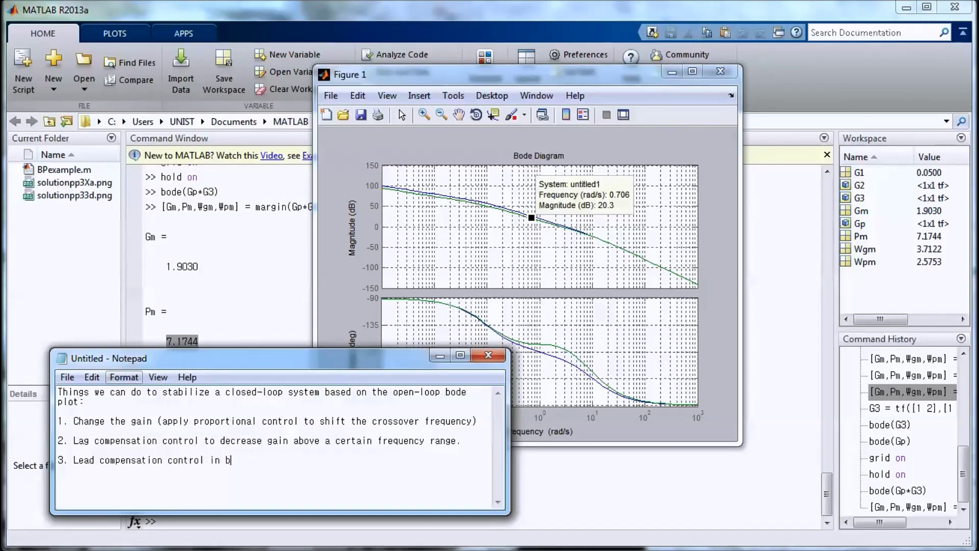
pyautogui.write('oost gain at crossfver frequency.')
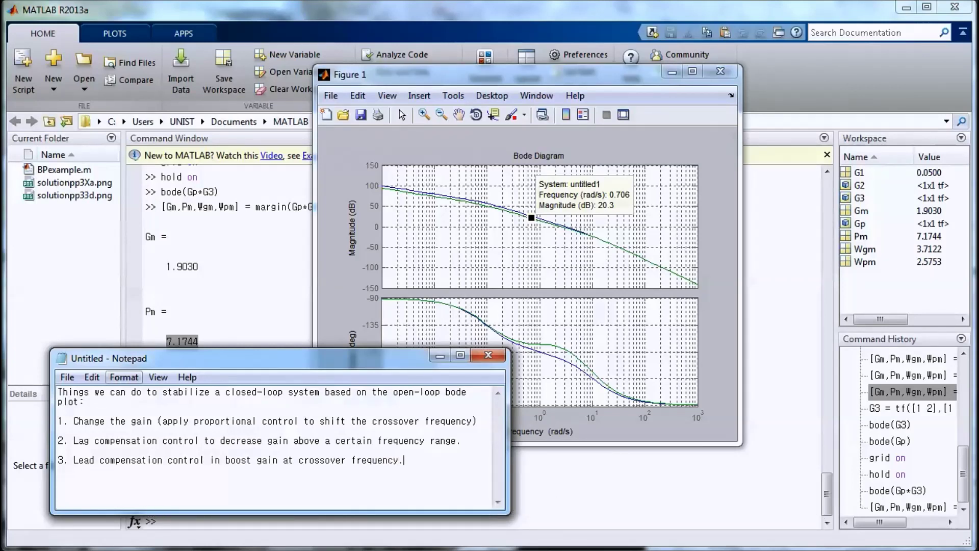
# Review the stabilization methods in the notes, highlighting items 1 and 2 together and item 3 separately
pyautogui.press('Home')
pyautogui.click(132, 440)
pyautogui.moveTo(468, 439); pyautogui.dragTo(58, 421)
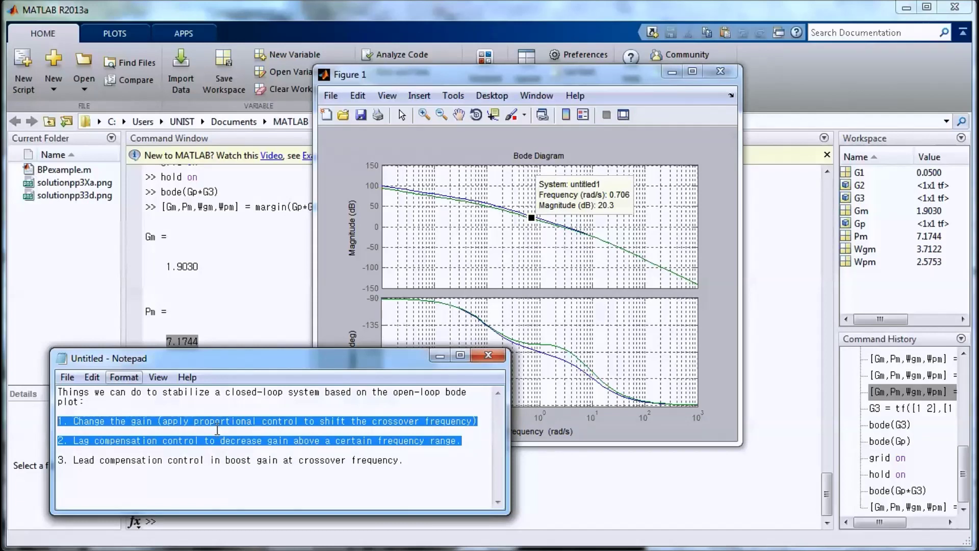
pyautogui.click(257, 465)
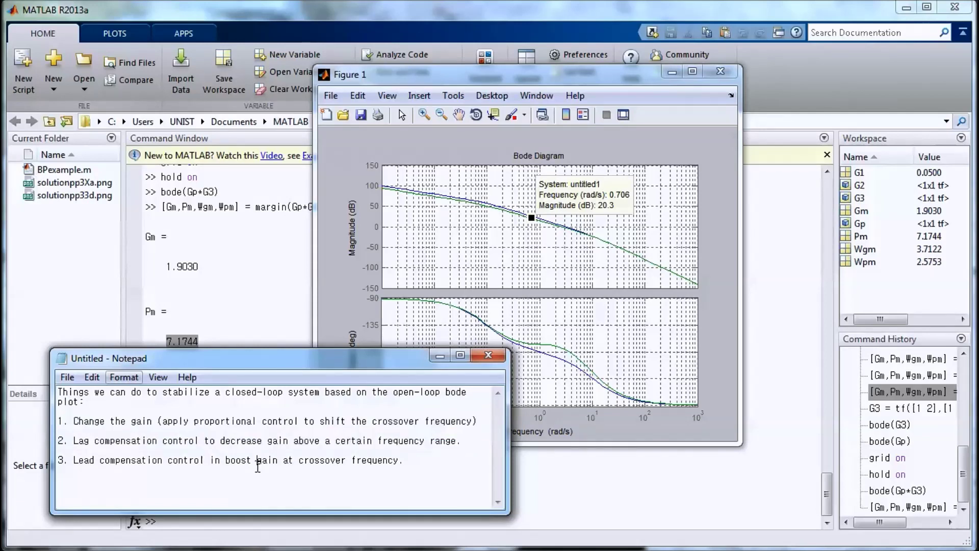
pyautogui.moveTo(408, 462); pyautogui.dragTo(36, 464)
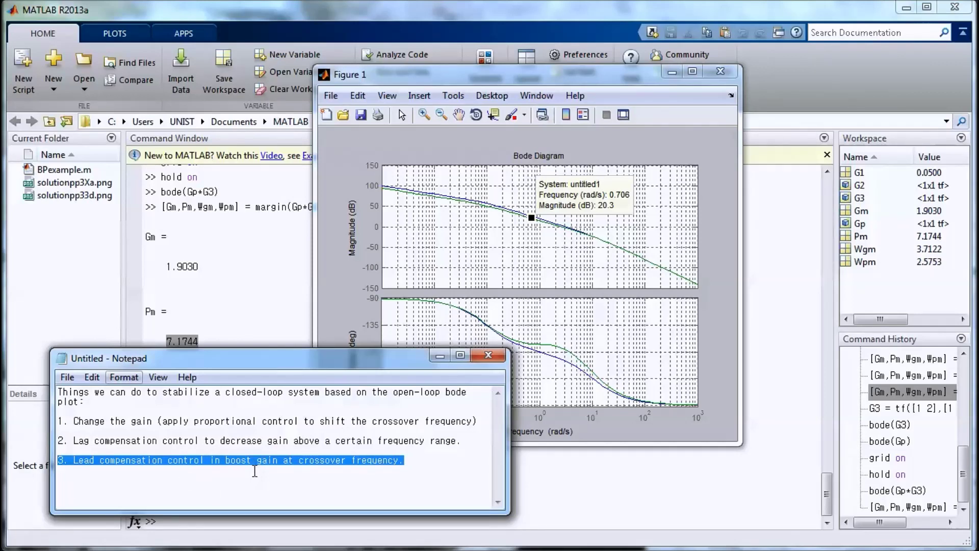
pyautogui.click(405, 464)
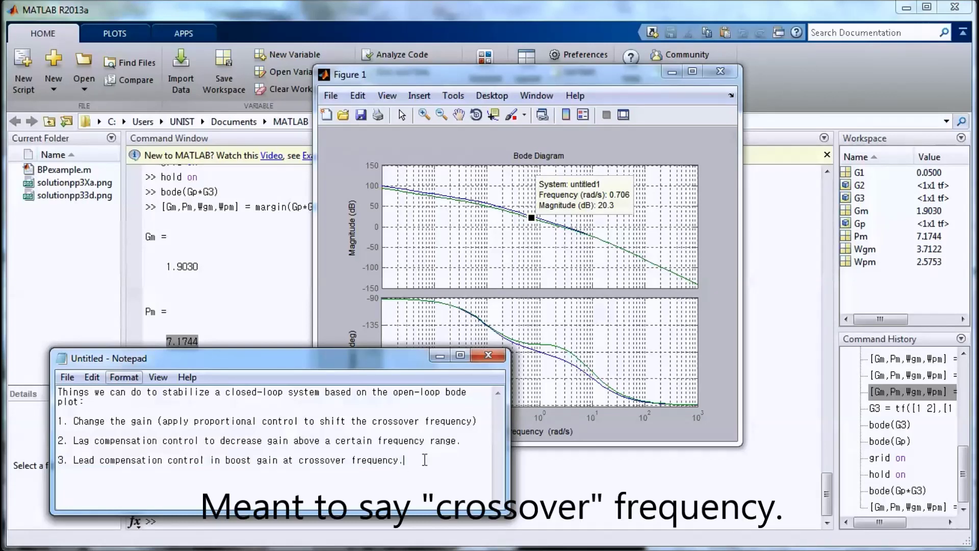
pyautogui.moveTo(406, 462); pyautogui.dragTo(74, 470)
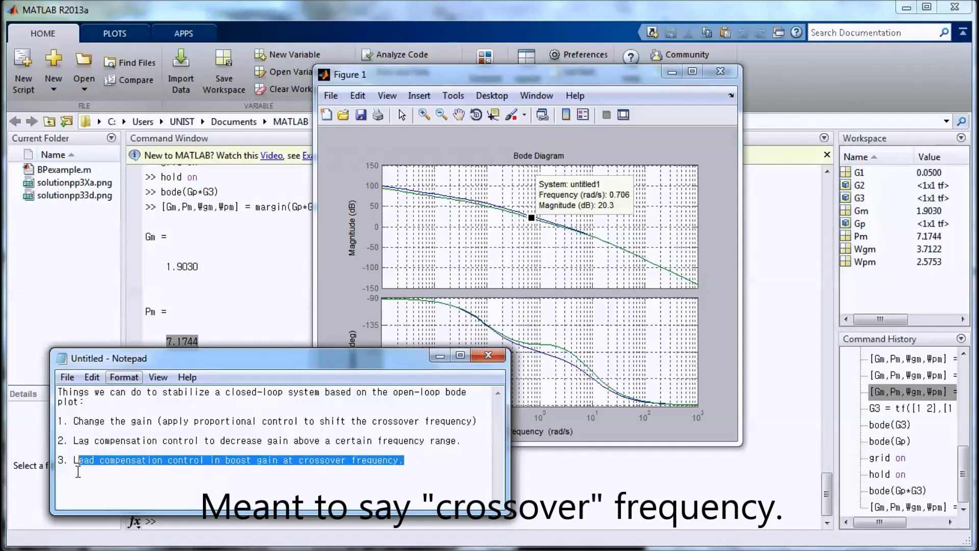
pyautogui.click(413, 463)
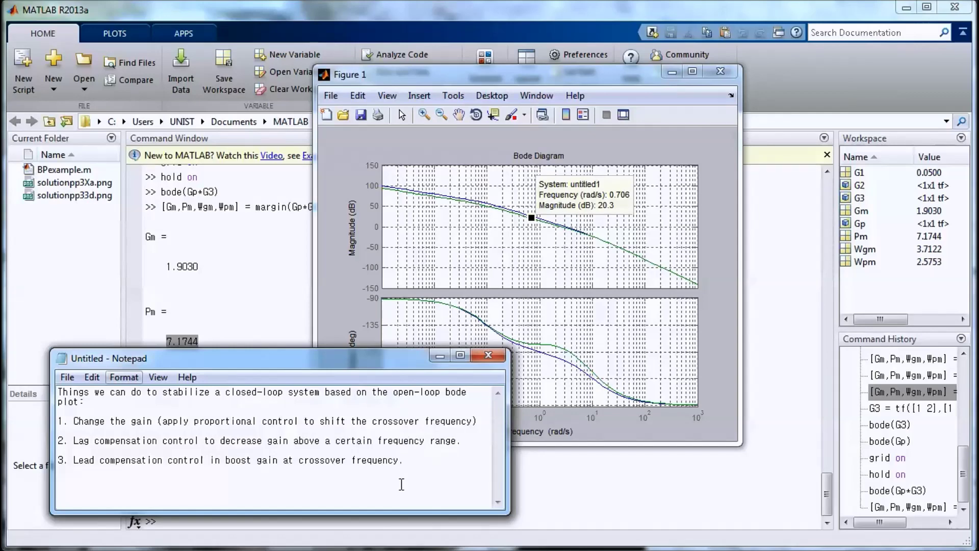
# Rearrange the notes and Bode figure windows so the margin results, the plot and all three listed methods can be read together
pyautogui.moveTo(382, 360); pyautogui.dragTo(530, 394)
pyautogui.moveTo(525, 75); pyautogui.dragTo(742, 61)
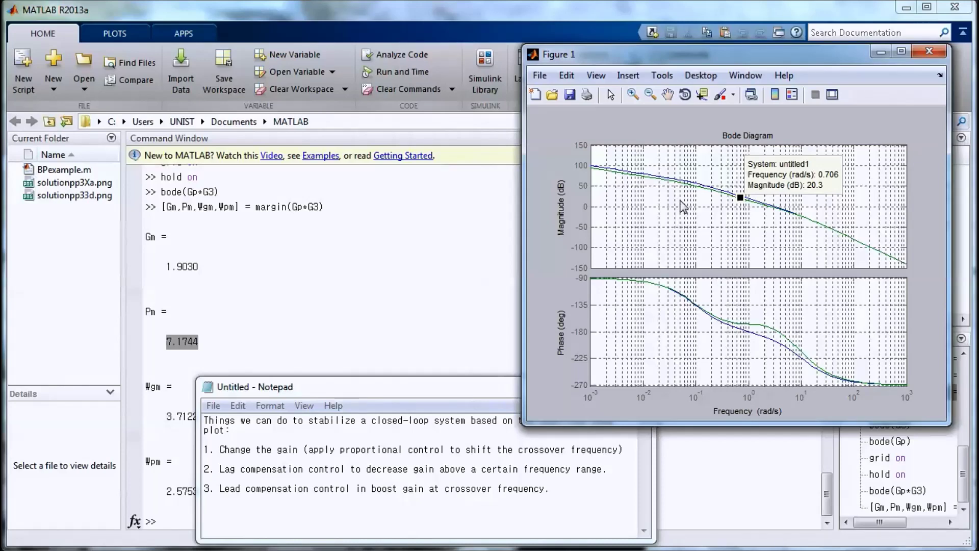
pyautogui.moveTo(430, 391); pyautogui.dragTo(465, 389)
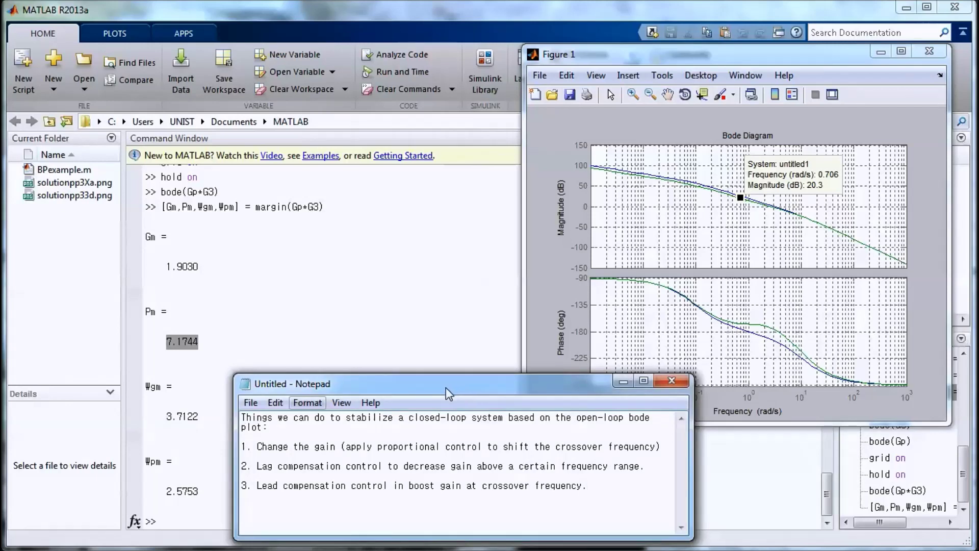
pyautogui.moveTo(442, 384); pyautogui.dragTo(482, 368)
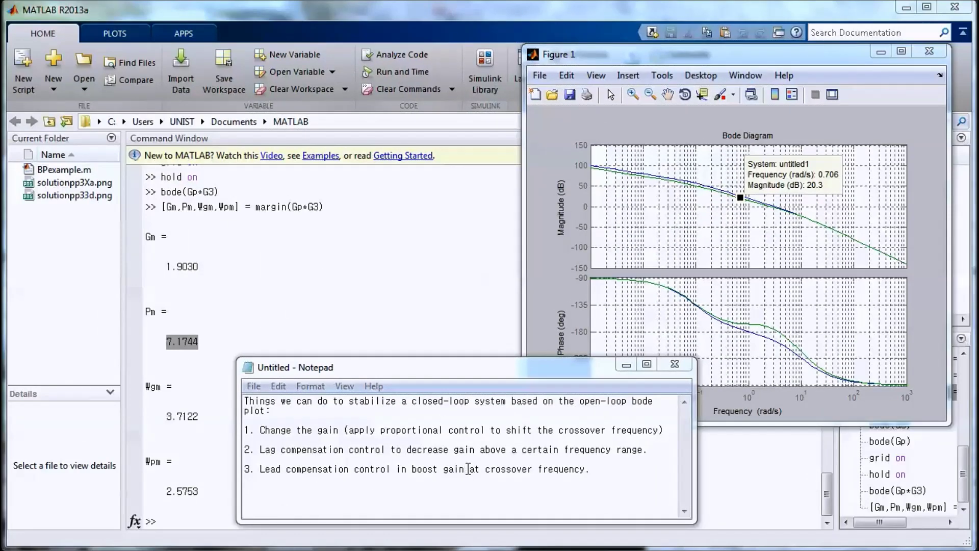
# Replace the word "gain" with "phase" in item 3 of the notes
pyautogui.moveTo(467, 468); pyautogui.dragTo(442, 469)
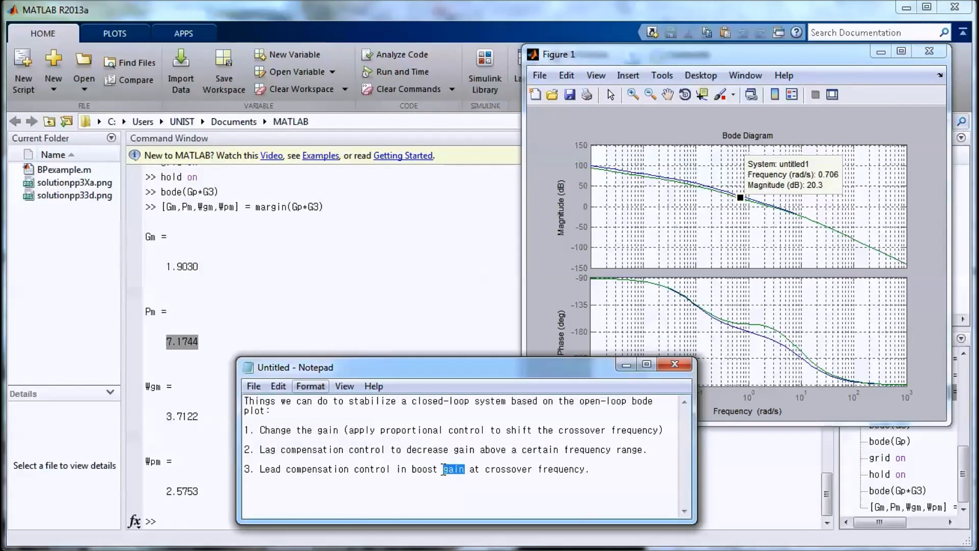
pyautogui.press('Delete')
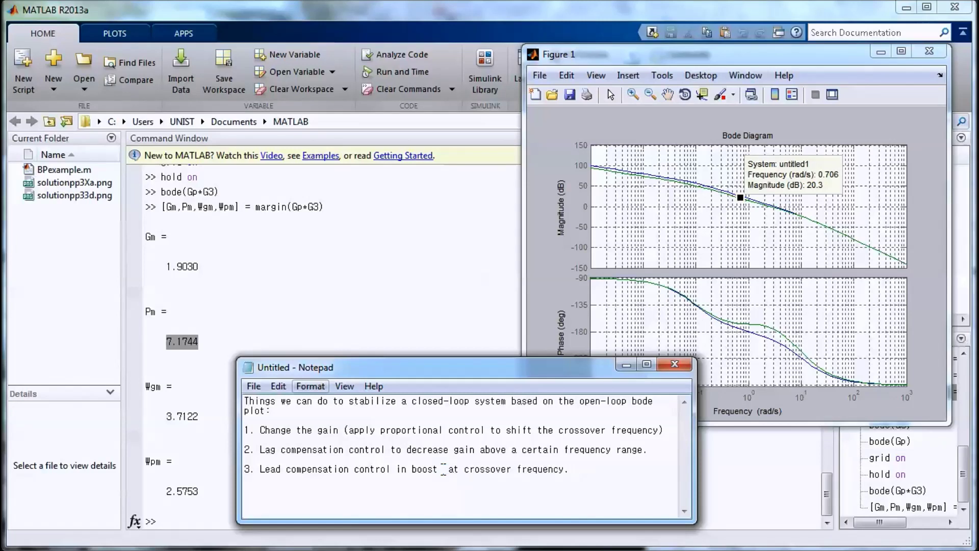
pyautogui.write('phase')
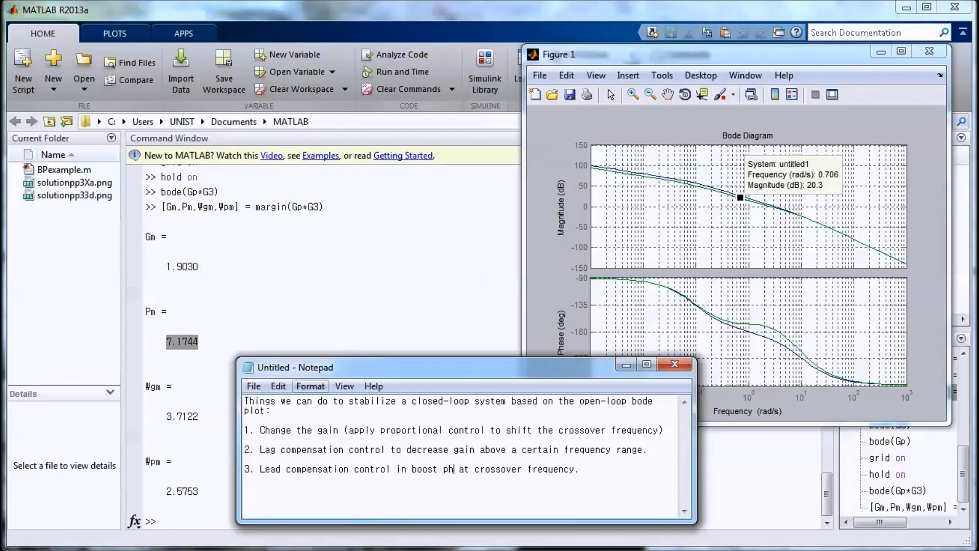